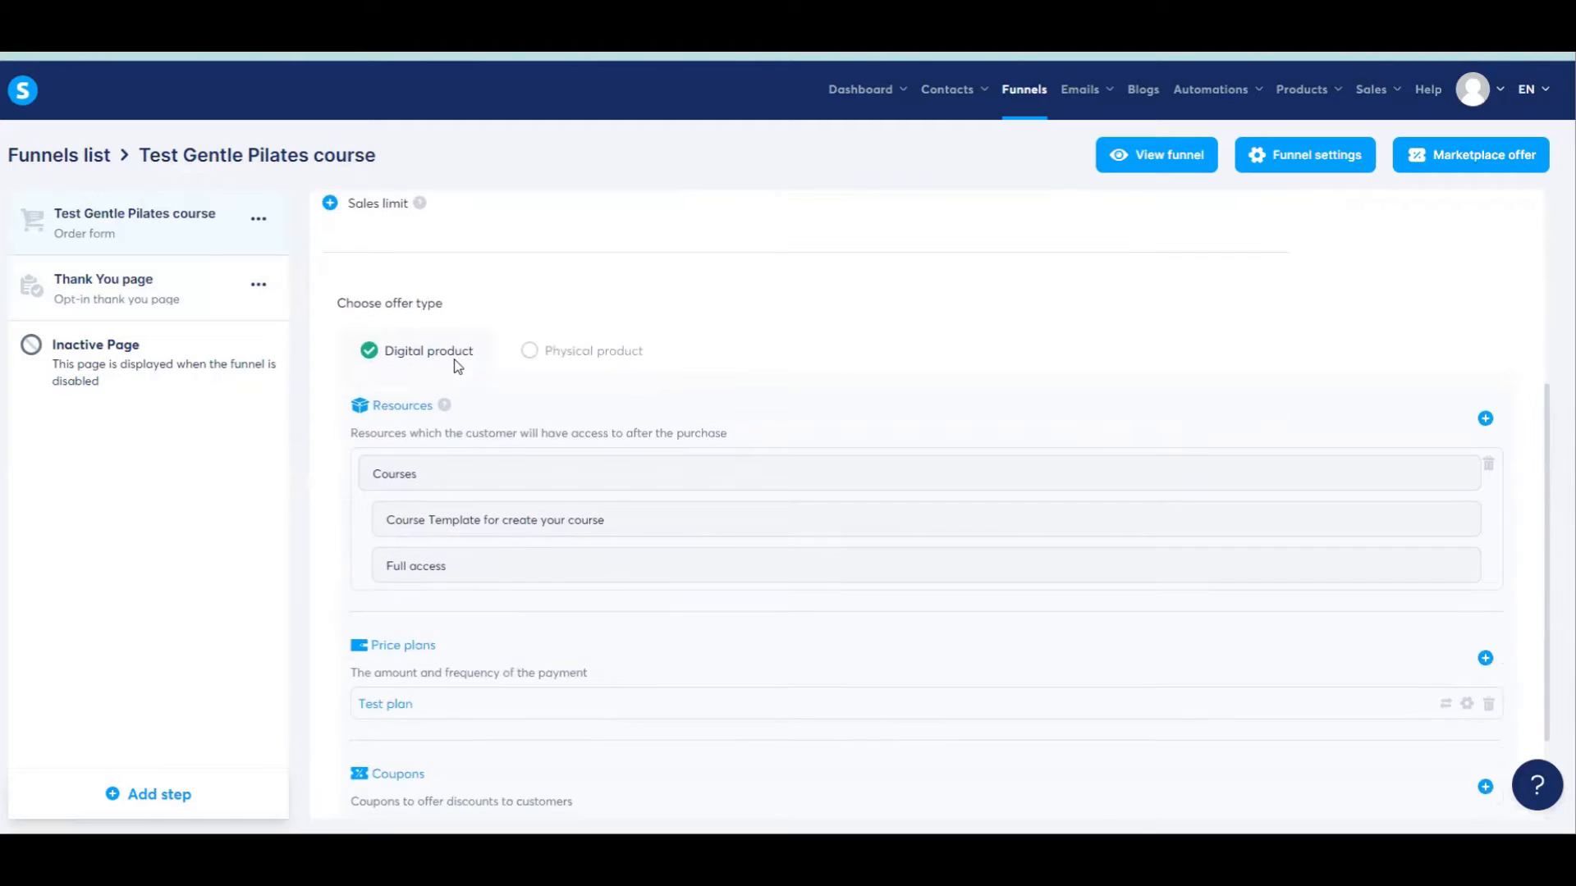
- Review the order form's step configuration, including its name, URL path, offer type, resources, price plans and coupons
{"action": "scroll", "coordinate": [451, 353], "scroll_direction": "down", "scroll_amount": 2}
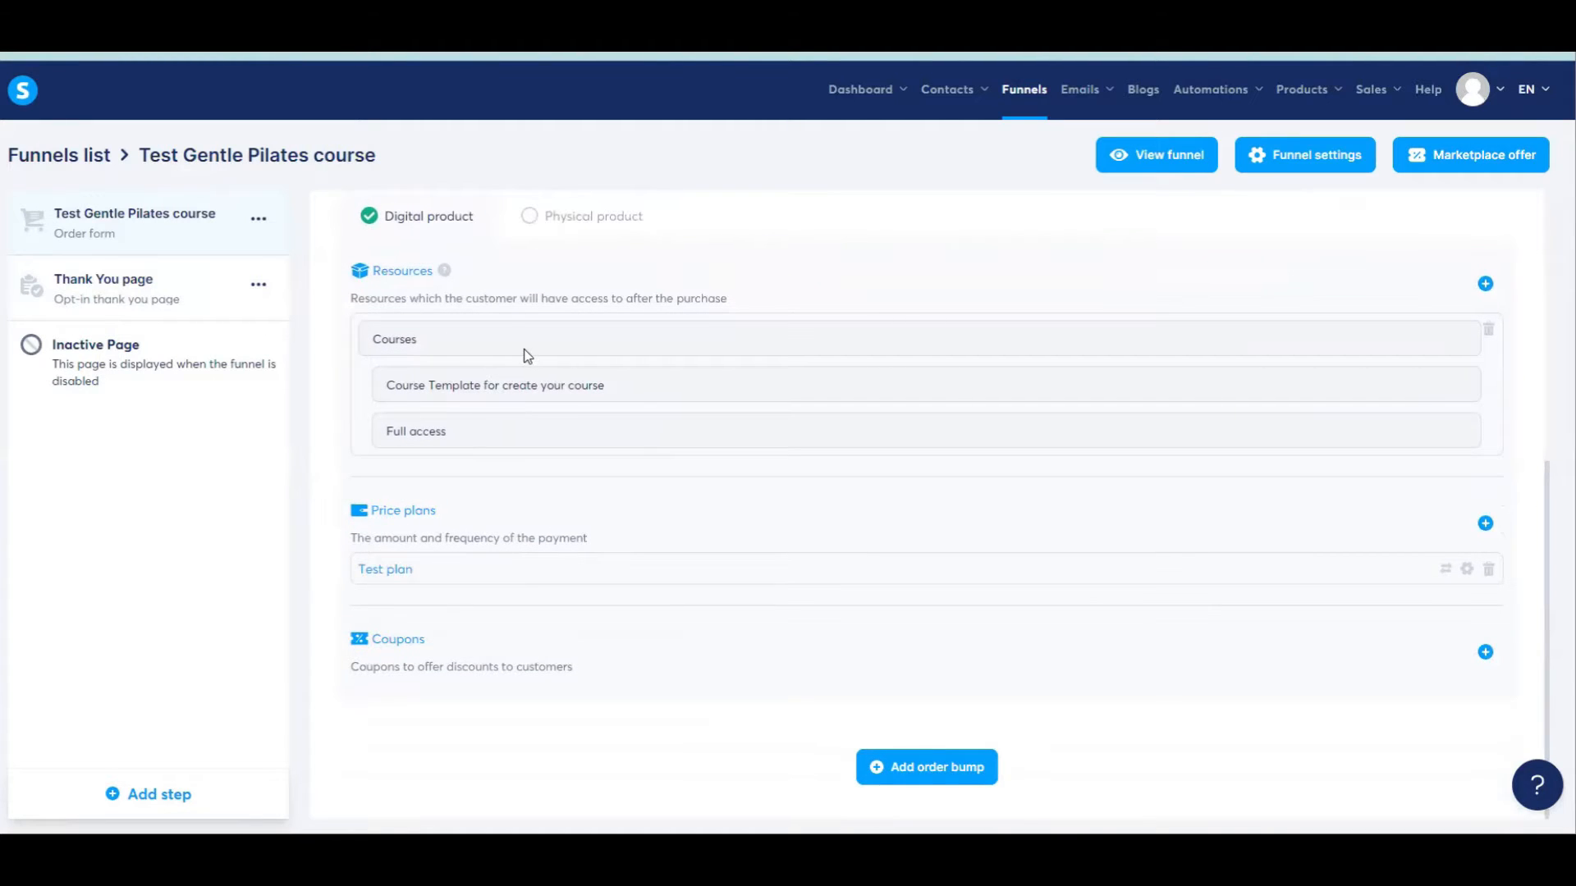
{"action": "scroll", "coordinate": [526, 355], "scroll_direction": "up", "scroll_amount": 1}
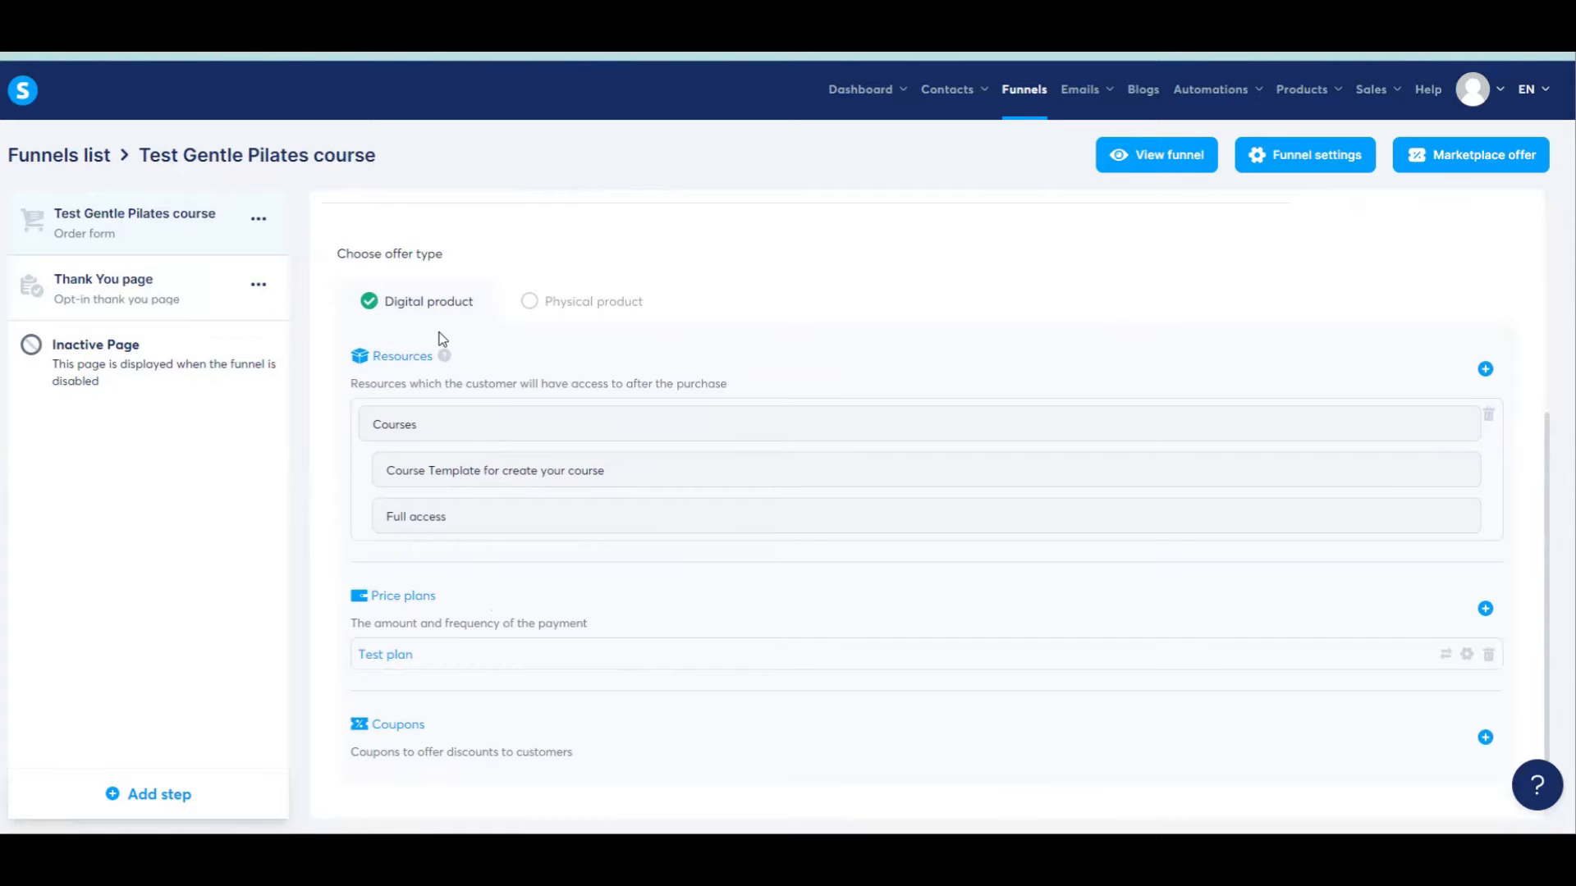
{"action": "scroll", "coordinate": [442, 335], "scroll_direction": "up", "scroll_amount": 5}
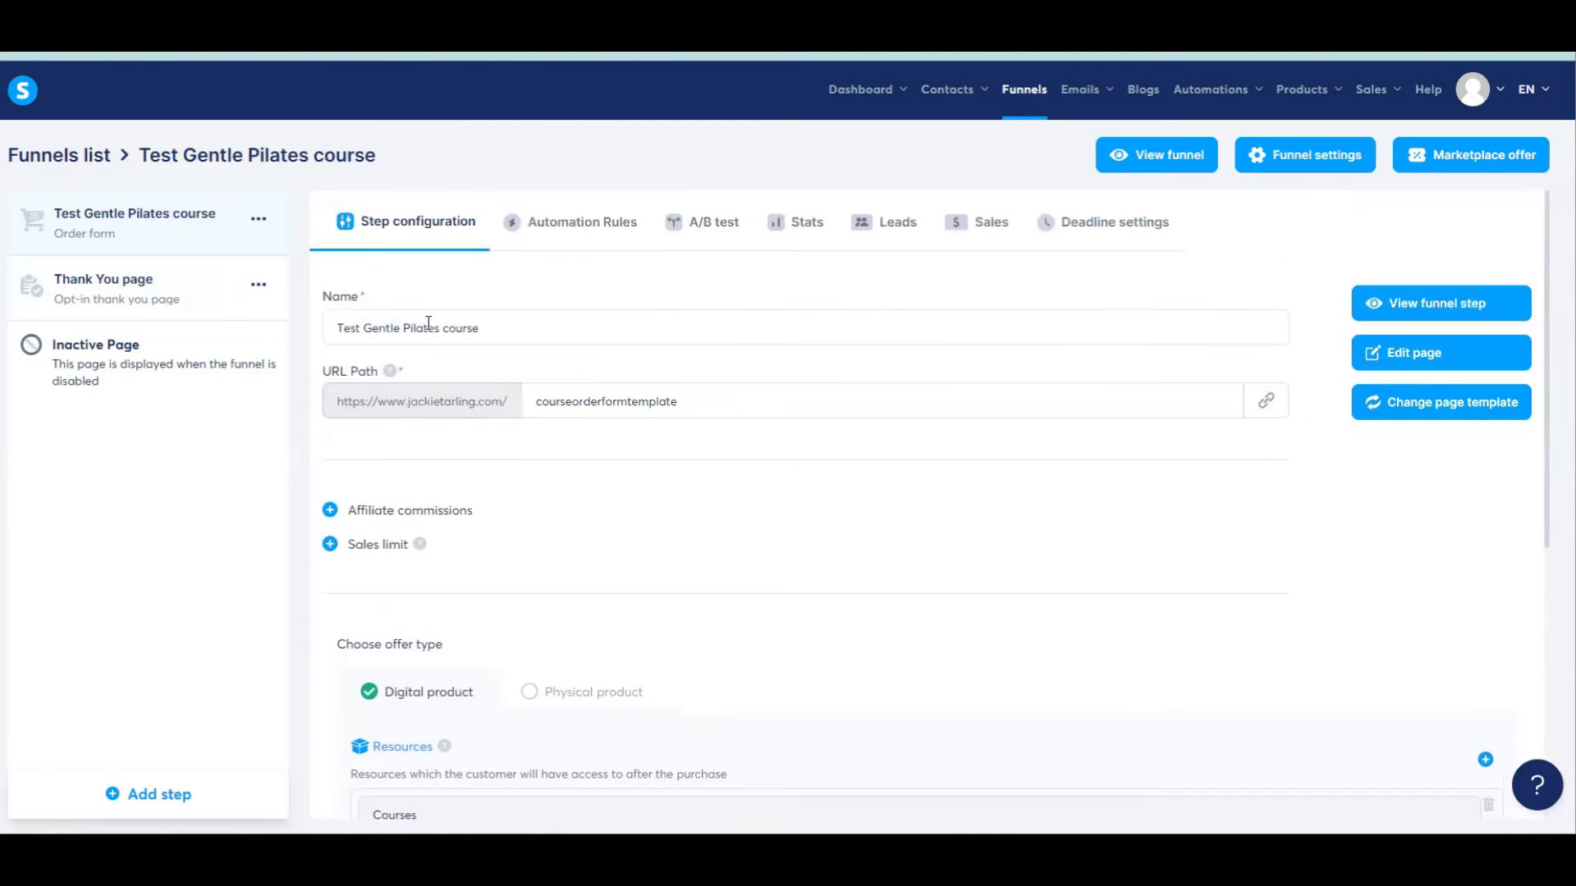
{"action": "scroll", "coordinate": [435, 409], "scroll_direction": "down", "scroll_amount": 3}
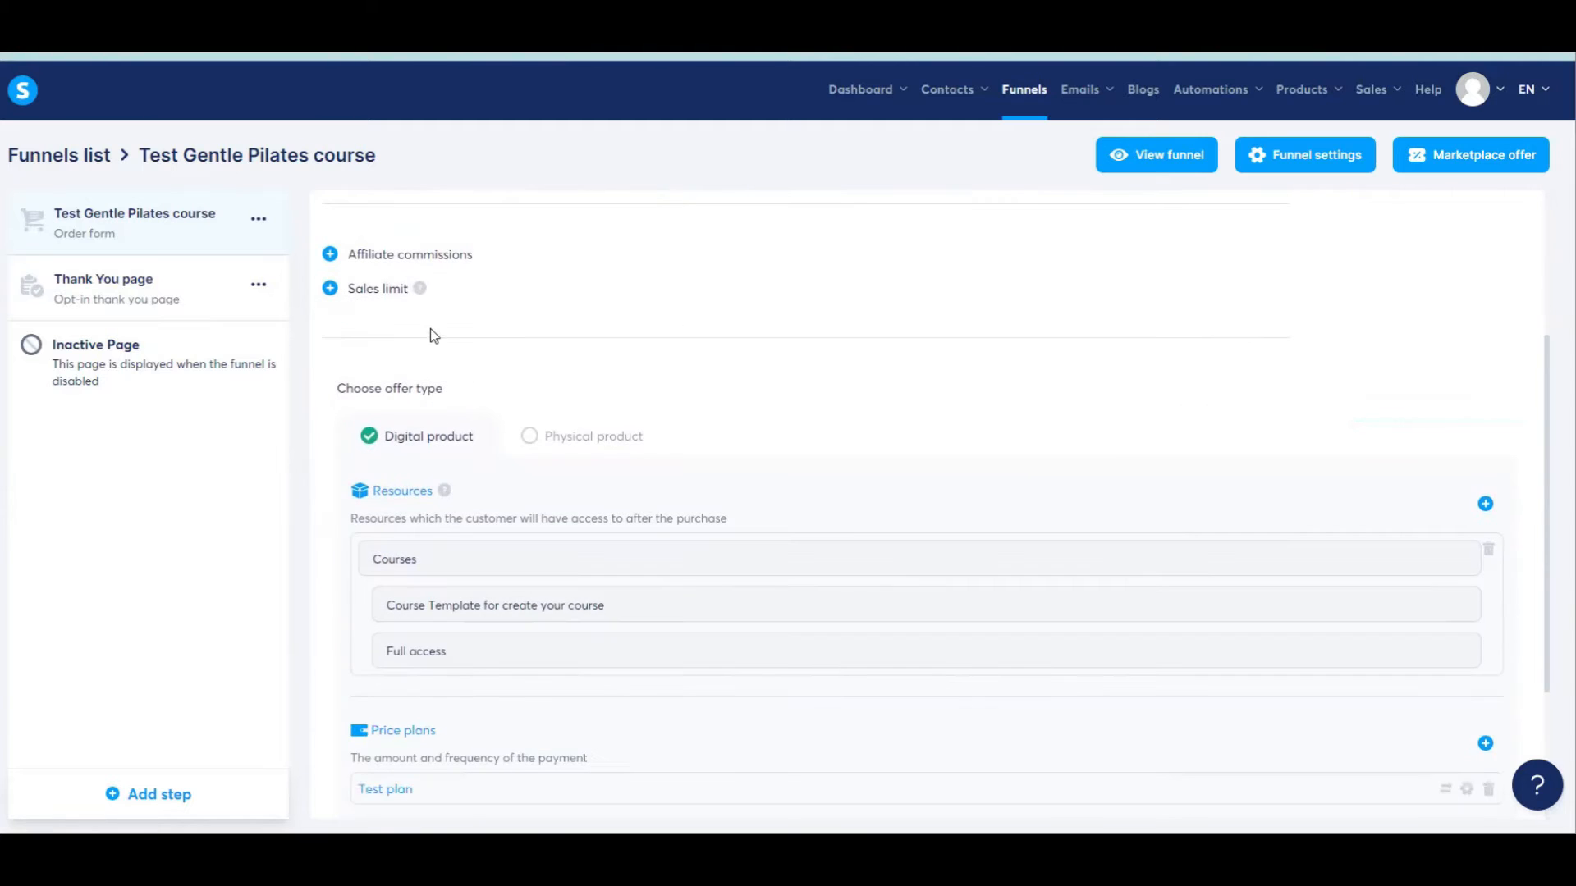
{"action": "scroll", "coordinate": [430, 336], "scroll_direction": "down", "scroll_amount": 1}
{"action": "scroll", "coordinate": [430, 337], "scroll_direction": "up", "scroll_amount": 4}
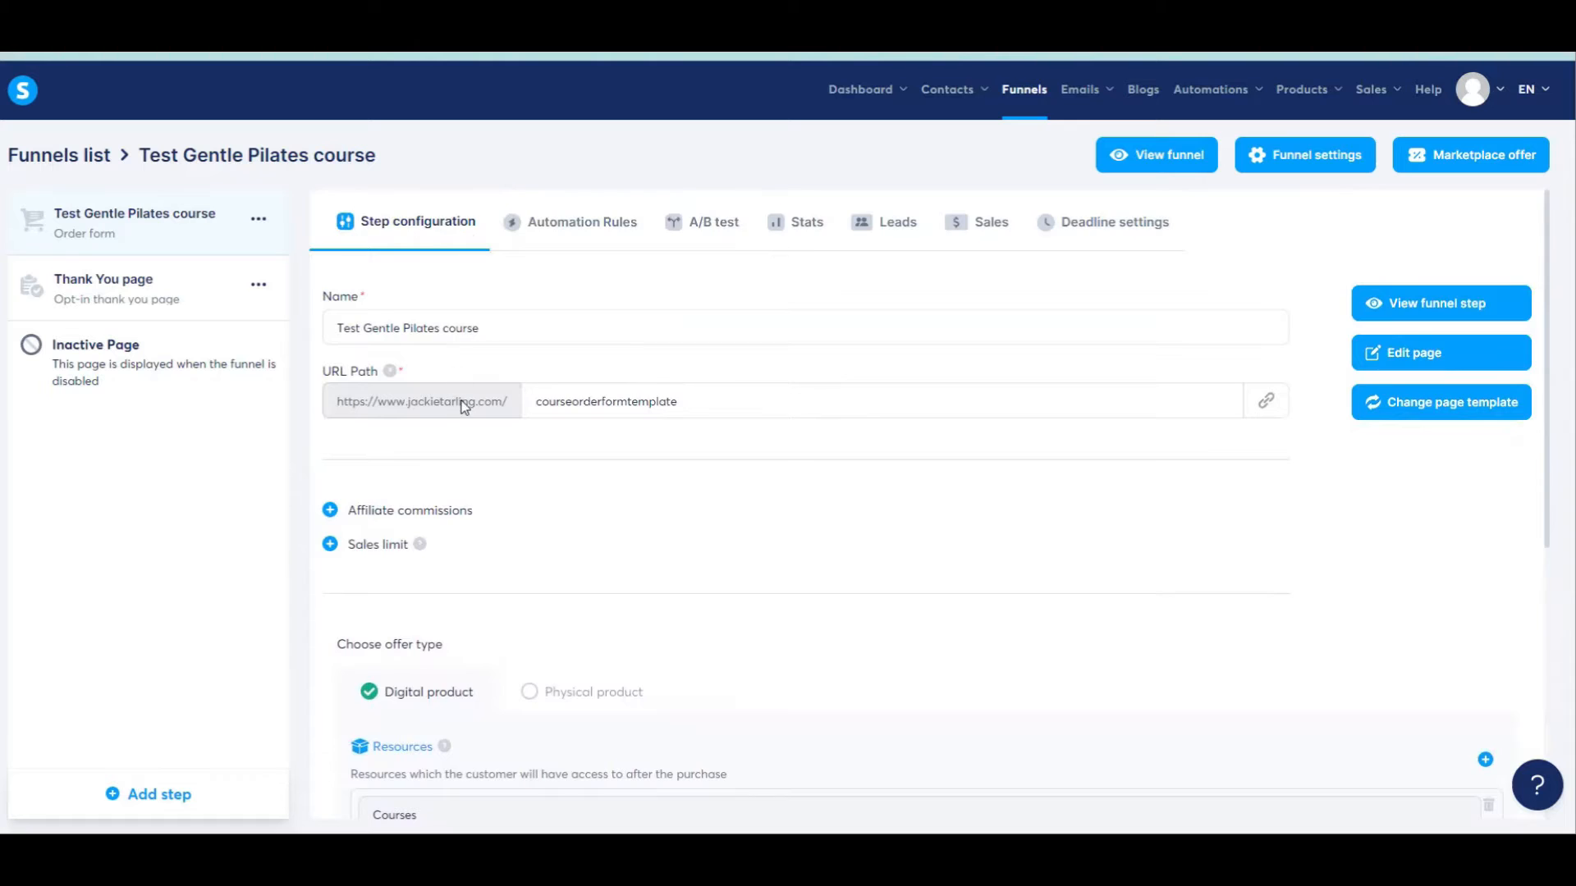
{"action": "scroll", "coordinate": [466, 400], "scroll_direction": "down", "scroll_amount": 5}
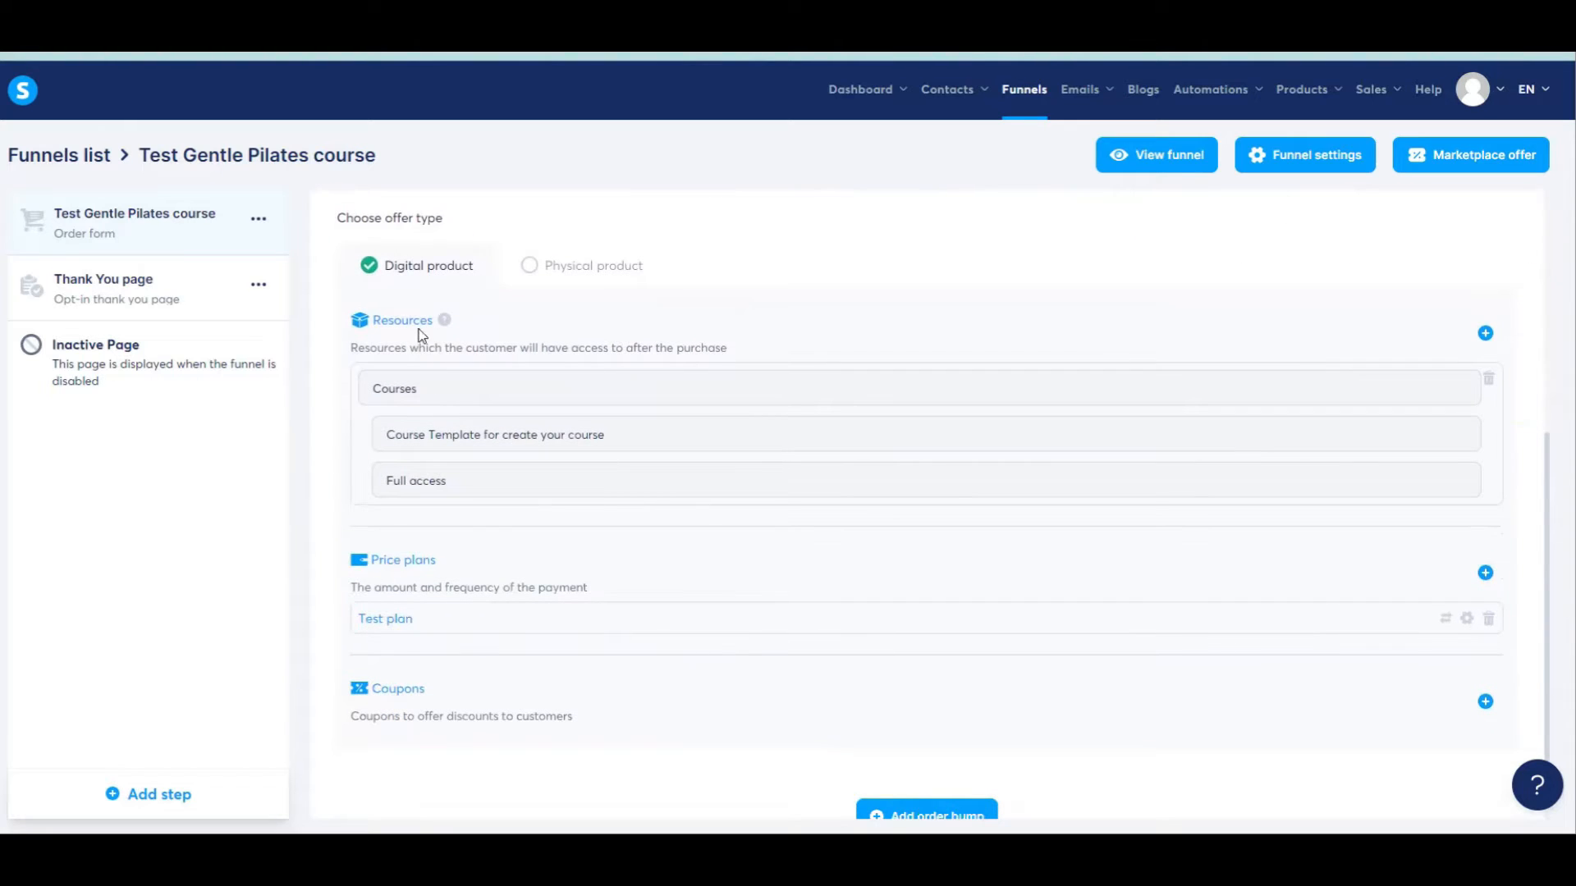
- Start adding a price plan, choose the One-time payment type and look through the existing price plans
{"action": "left_click", "coordinate": [1485, 572]}
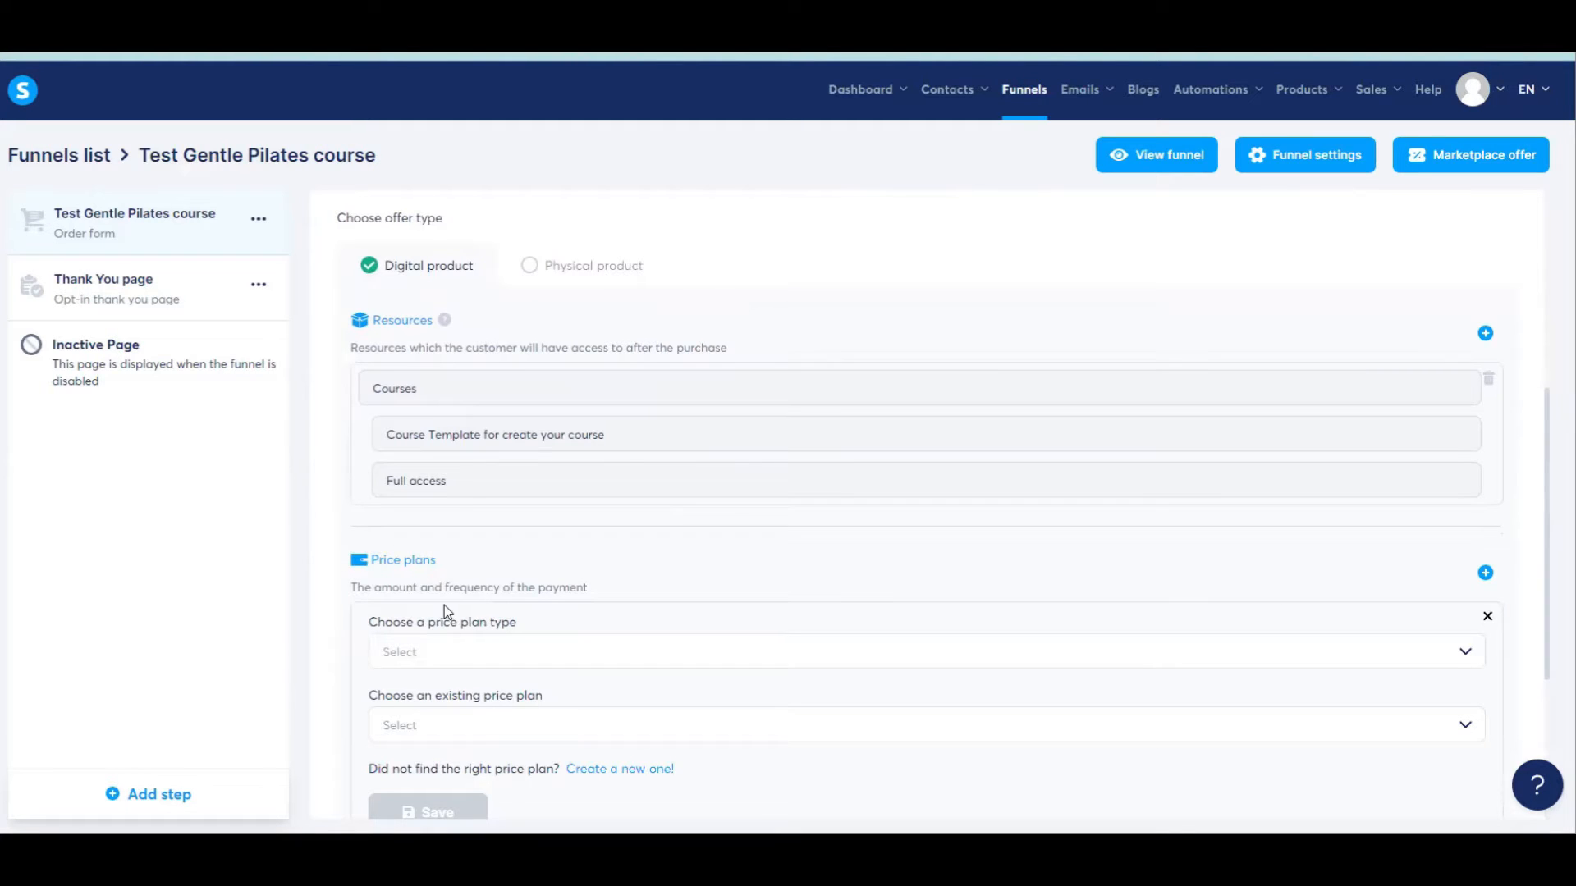
{"action": "scroll", "coordinate": [443, 605], "scroll_direction": "down", "scroll_amount": 1}
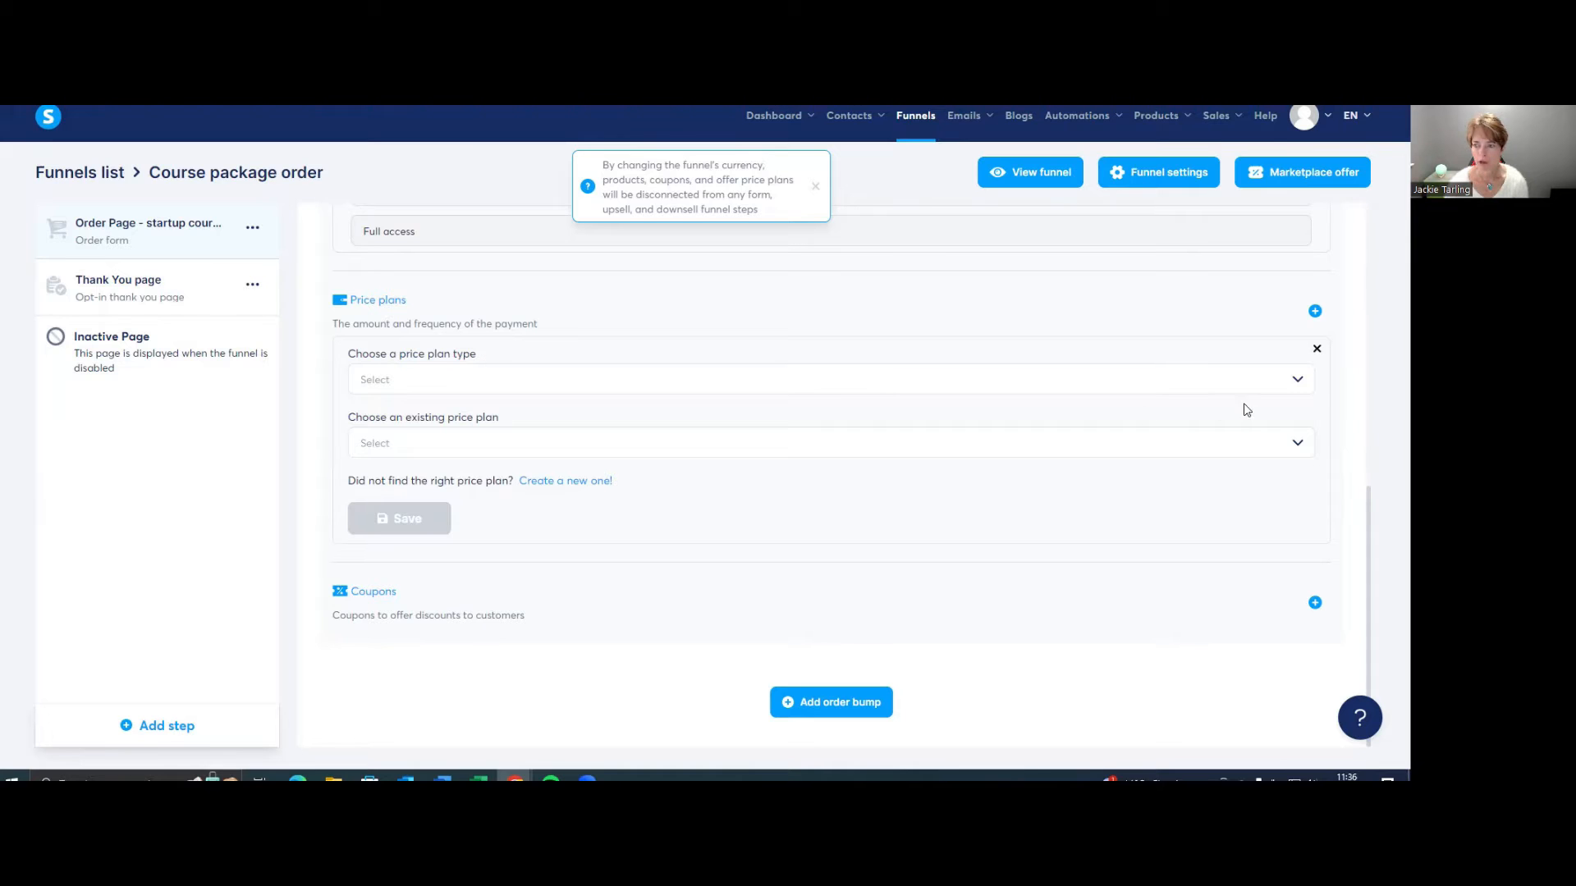
{"action": "left_click", "coordinate": [1294, 380]}
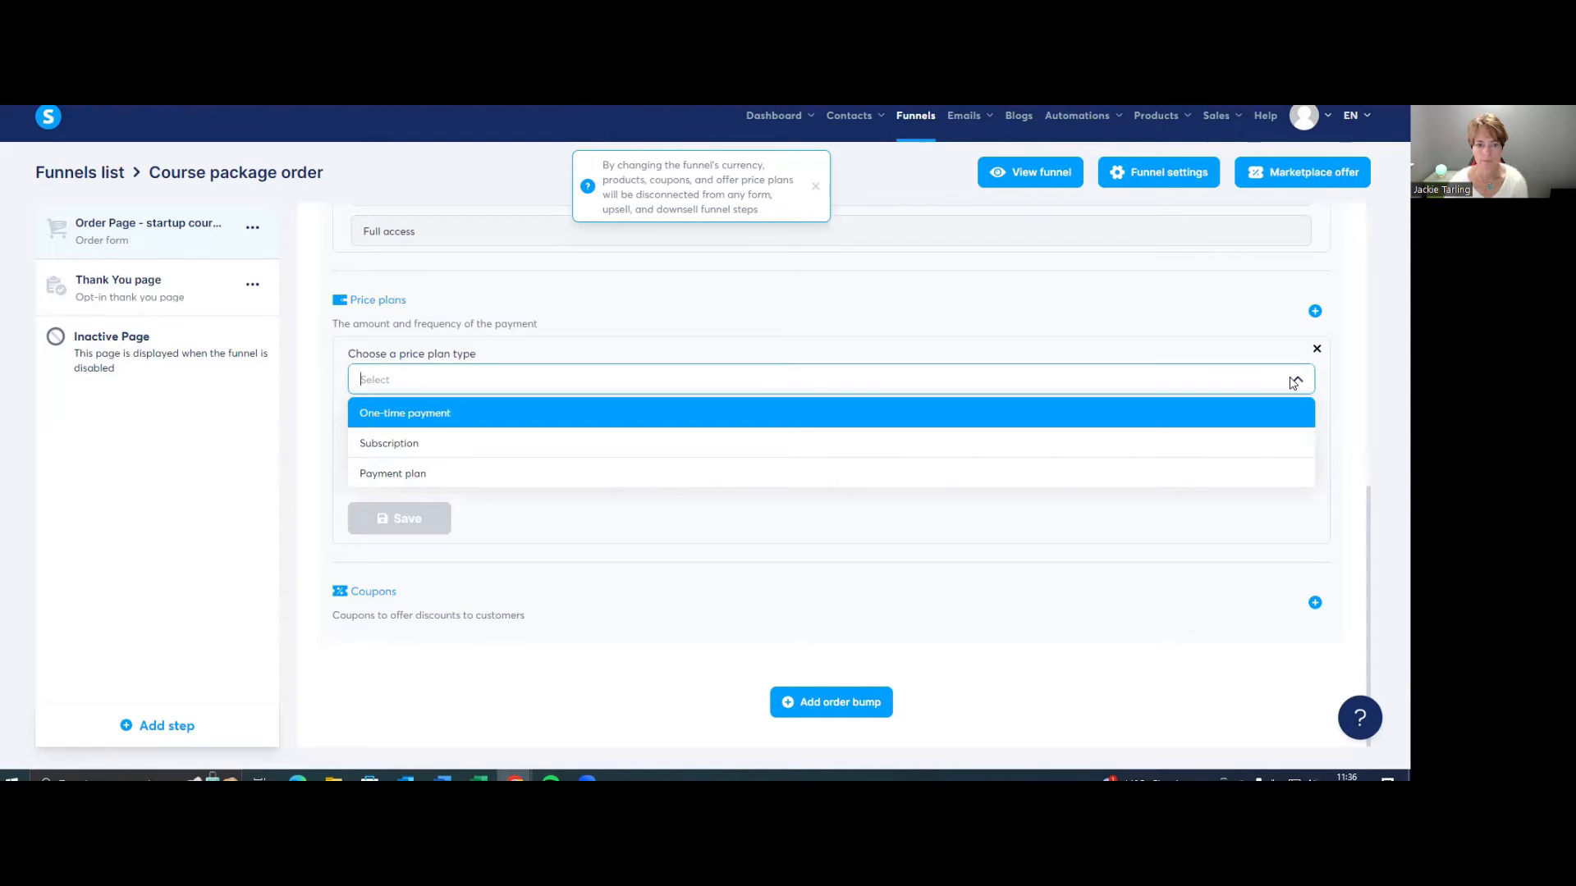
{"action": "left_click", "coordinate": [504, 410]}
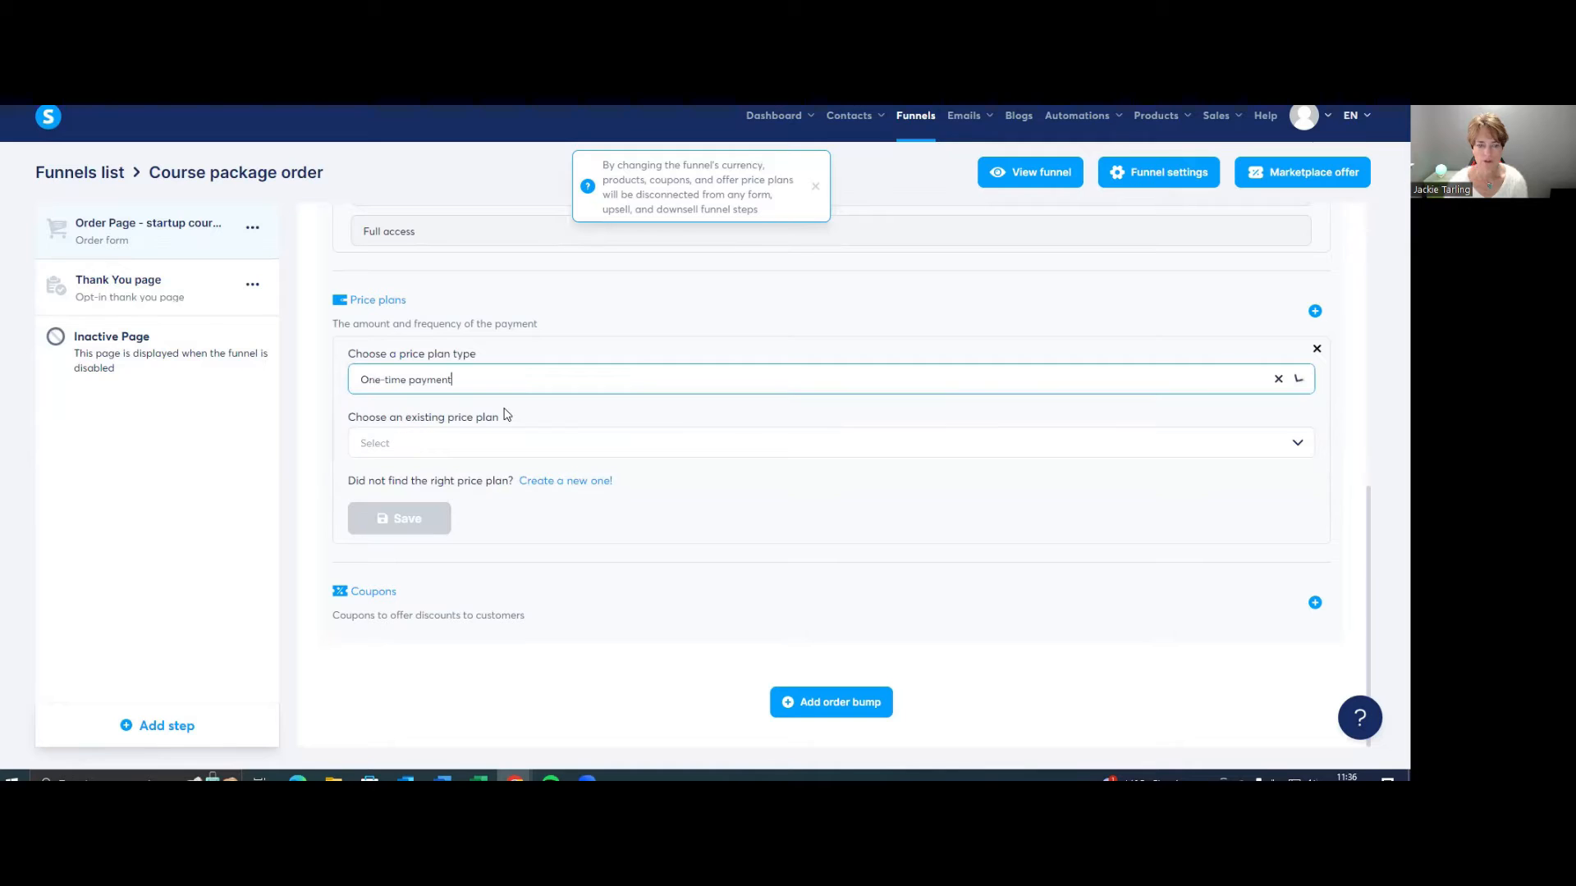
{"action": "left_click", "coordinate": [433, 445]}
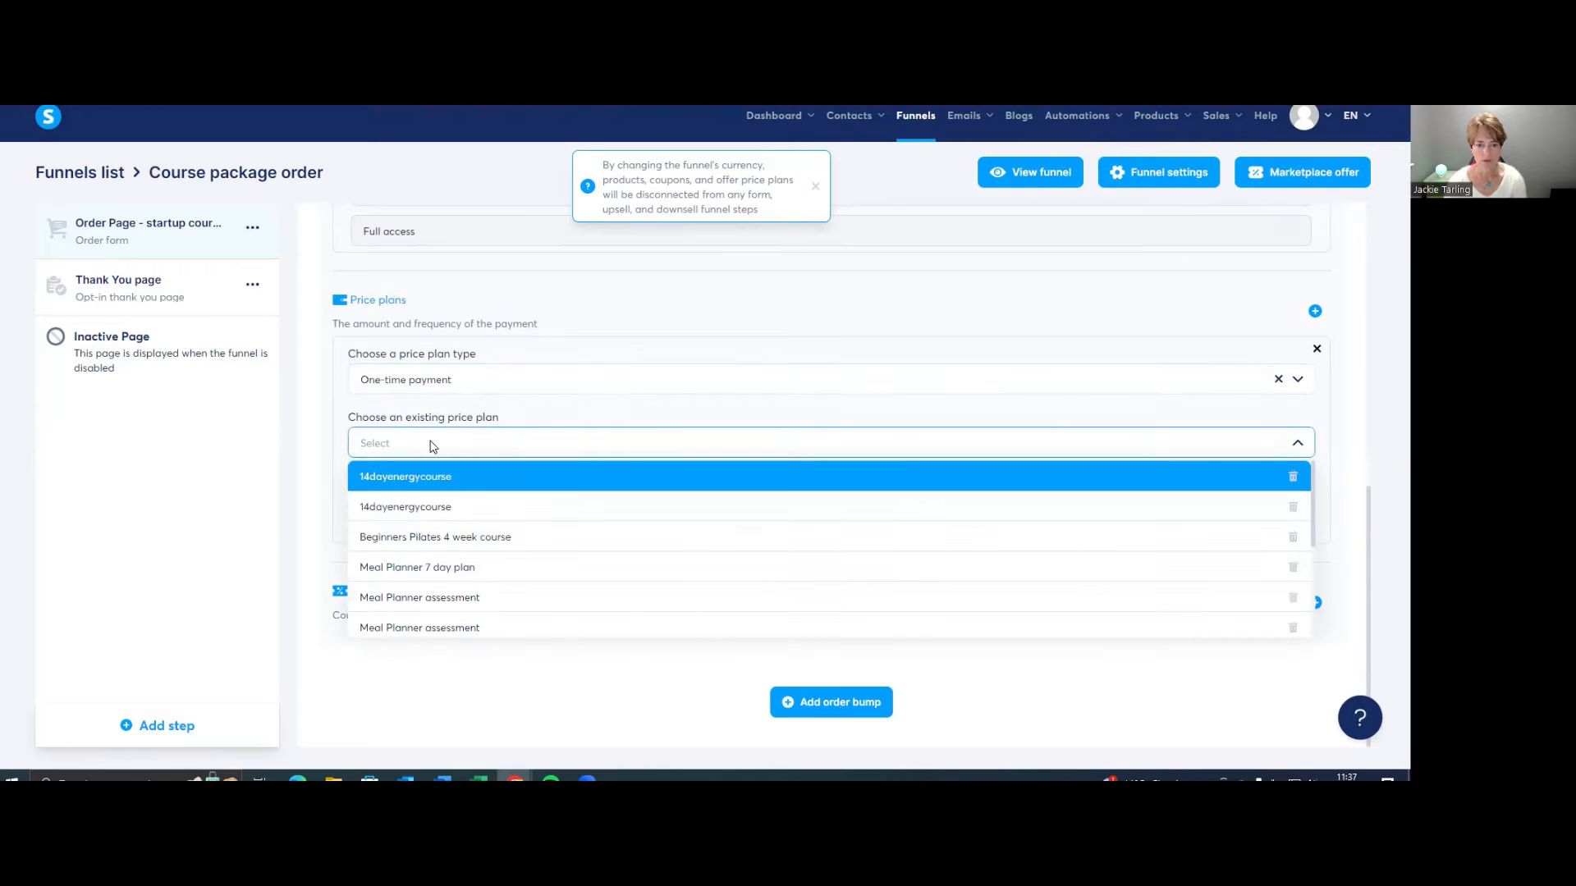
{"action": "left_click", "coordinate": [434, 445]}
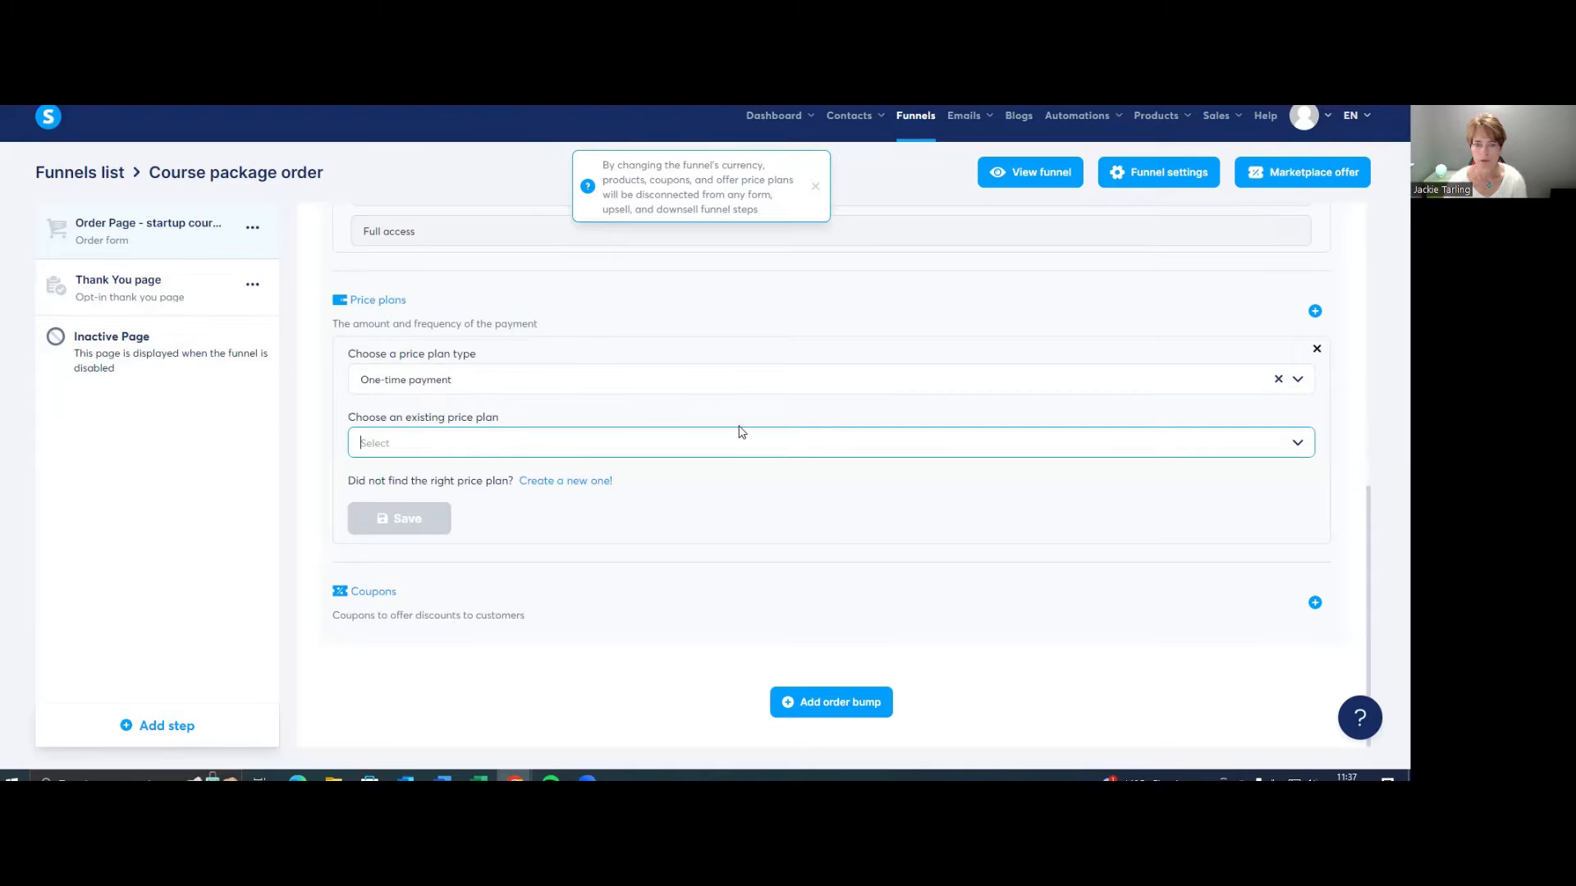
- Start a new price plan named "Gentle Pilates for Beginners" on both the order form and the dashboard
{"action": "left_click", "coordinate": [1314, 312]}
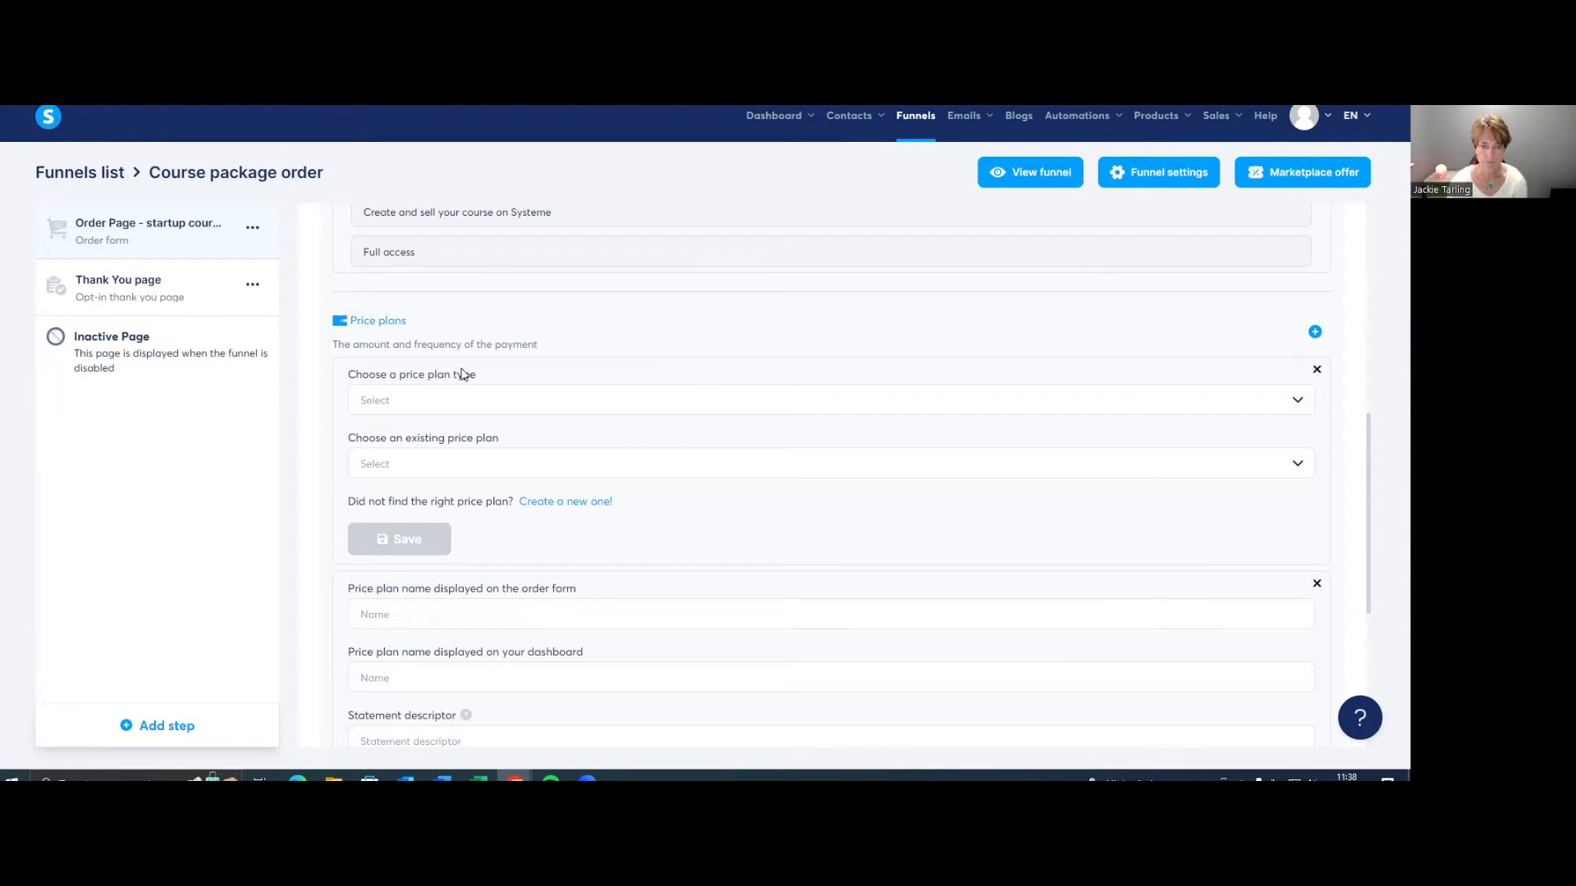
{"action": "left_click", "coordinate": [569, 504]}
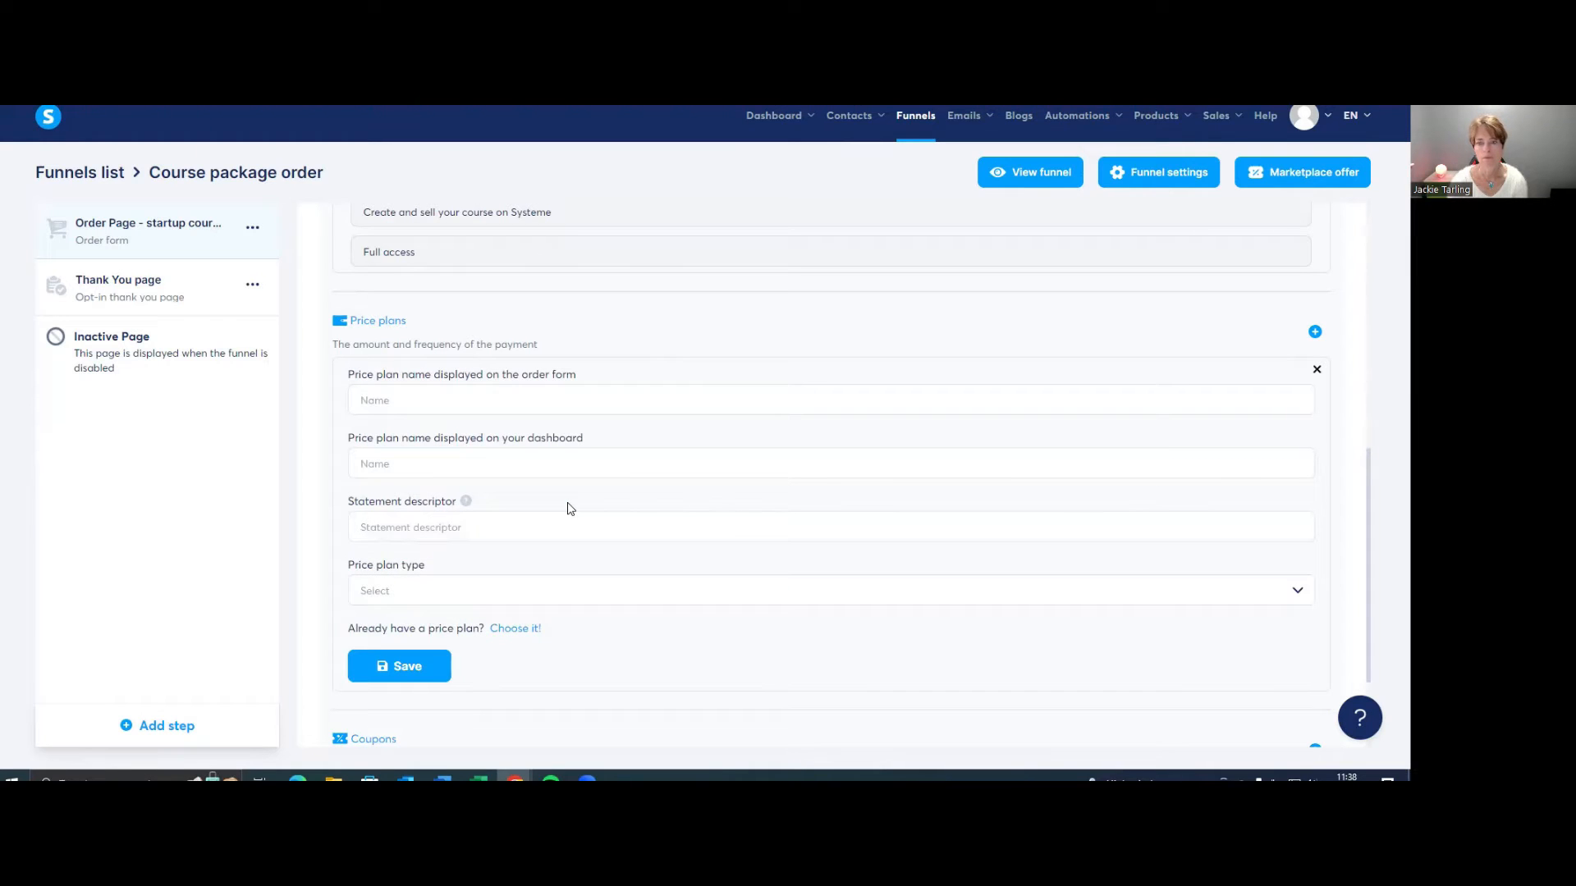
{"action": "left_click", "coordinate": [458, 399]}
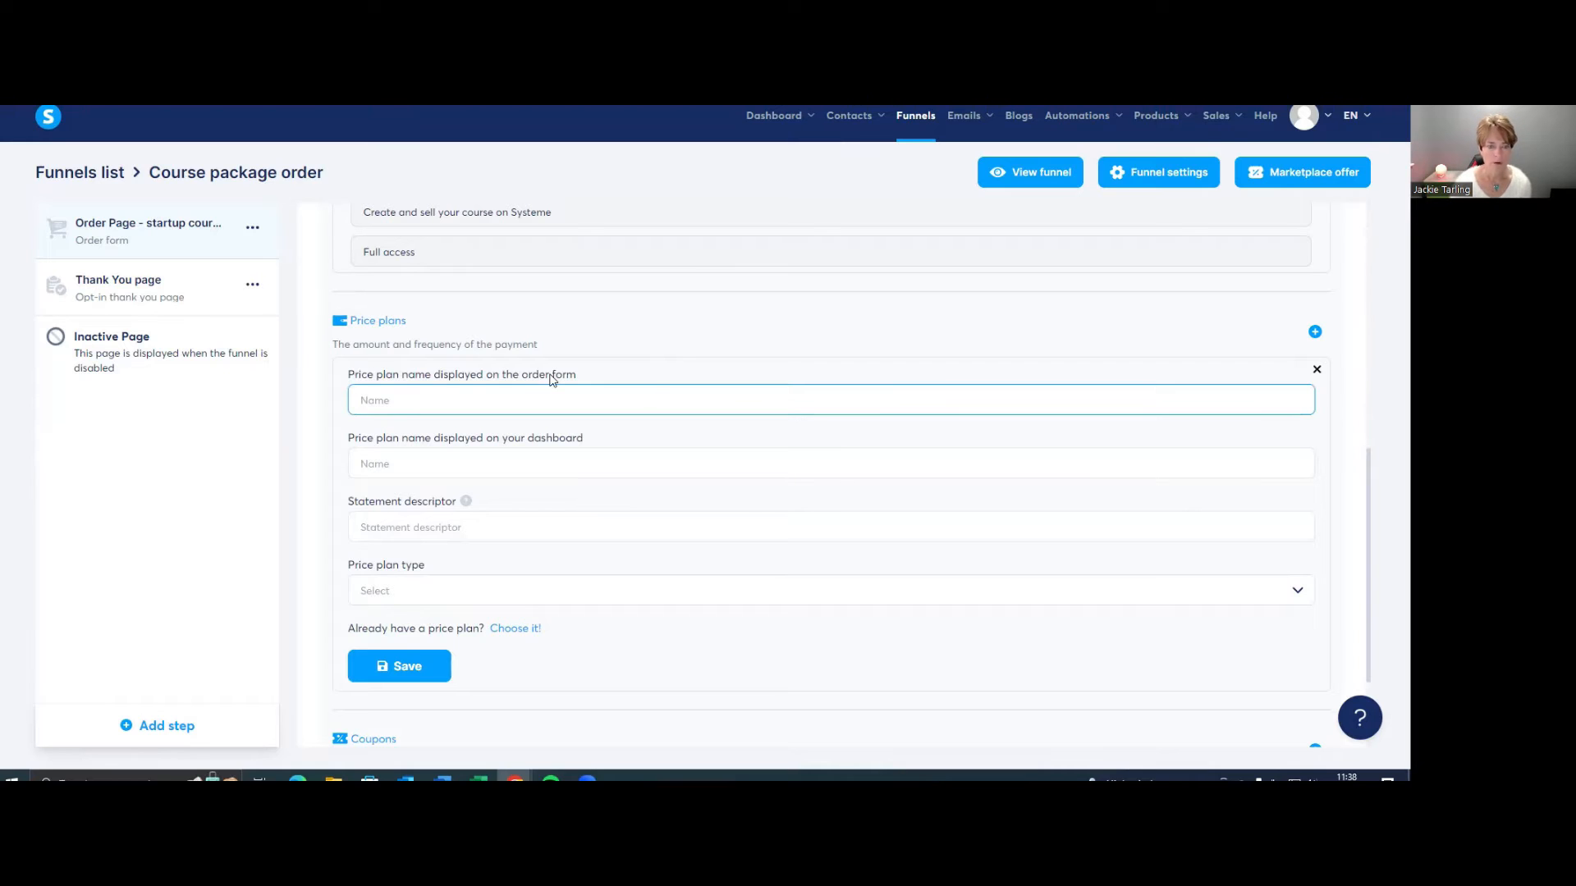
{"action": "right_click", "coordinate": [386, 395]}
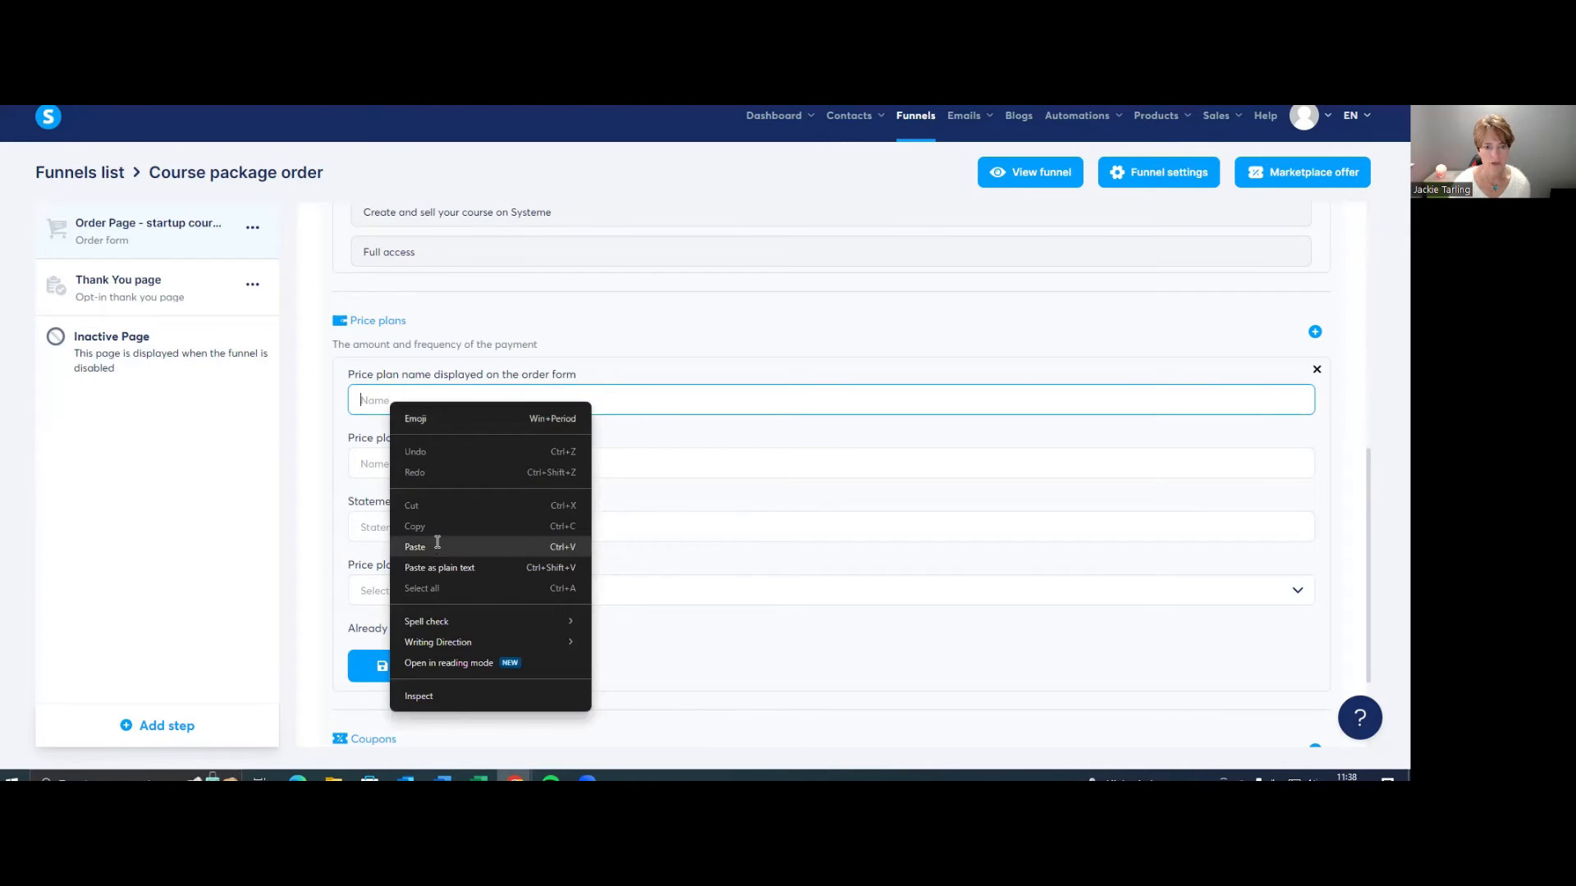
{"action": "left_click", "coordinate": [438, 545]}
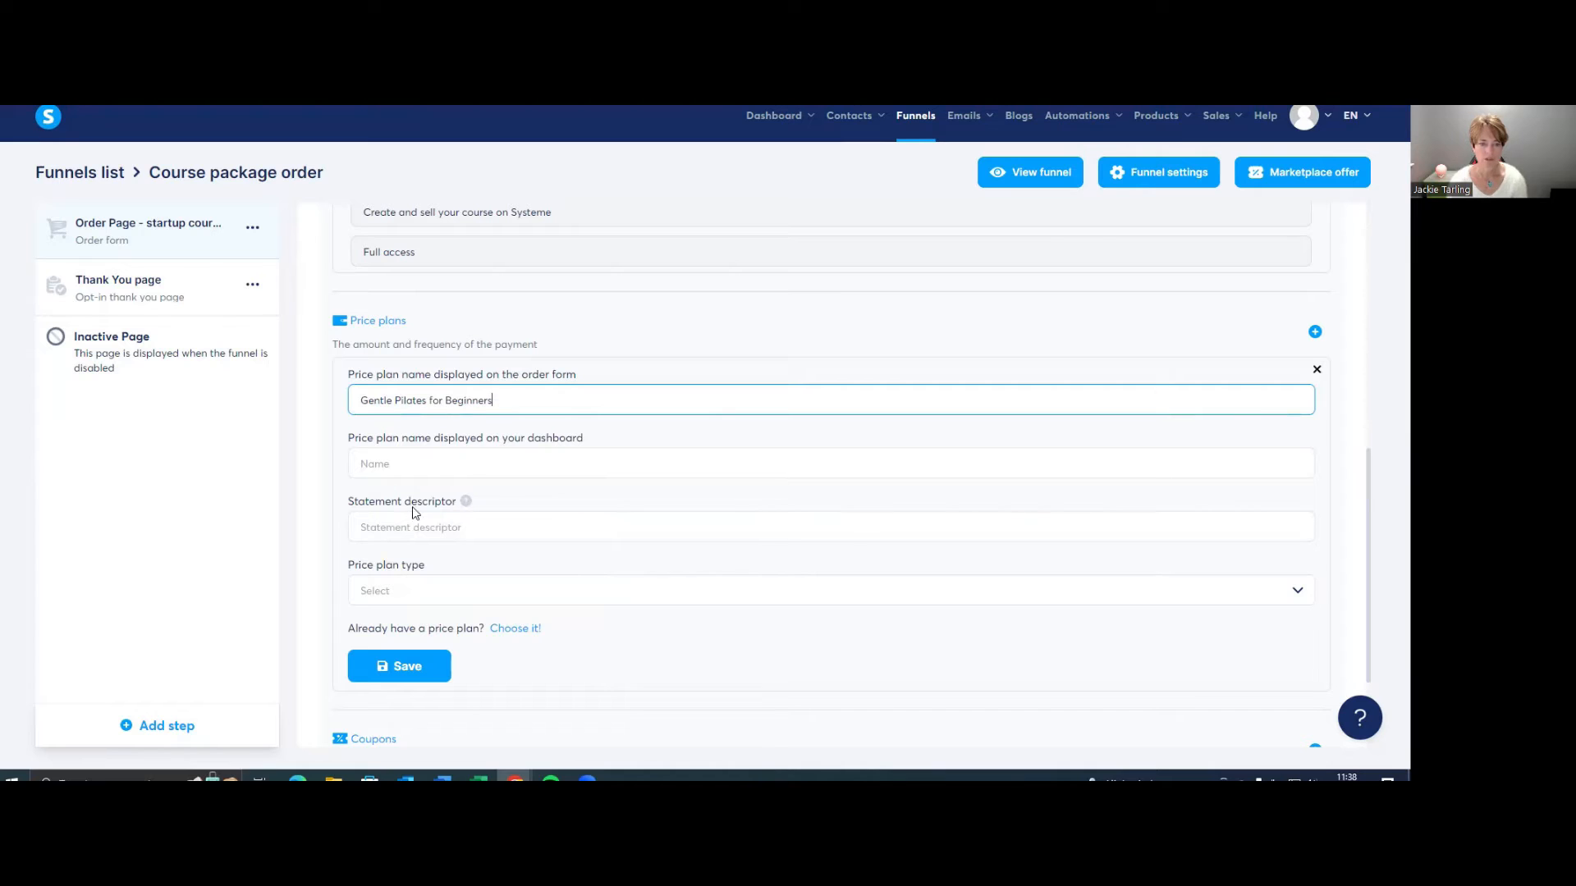
{"action": "right_click", "coordinate": [376, 465]}
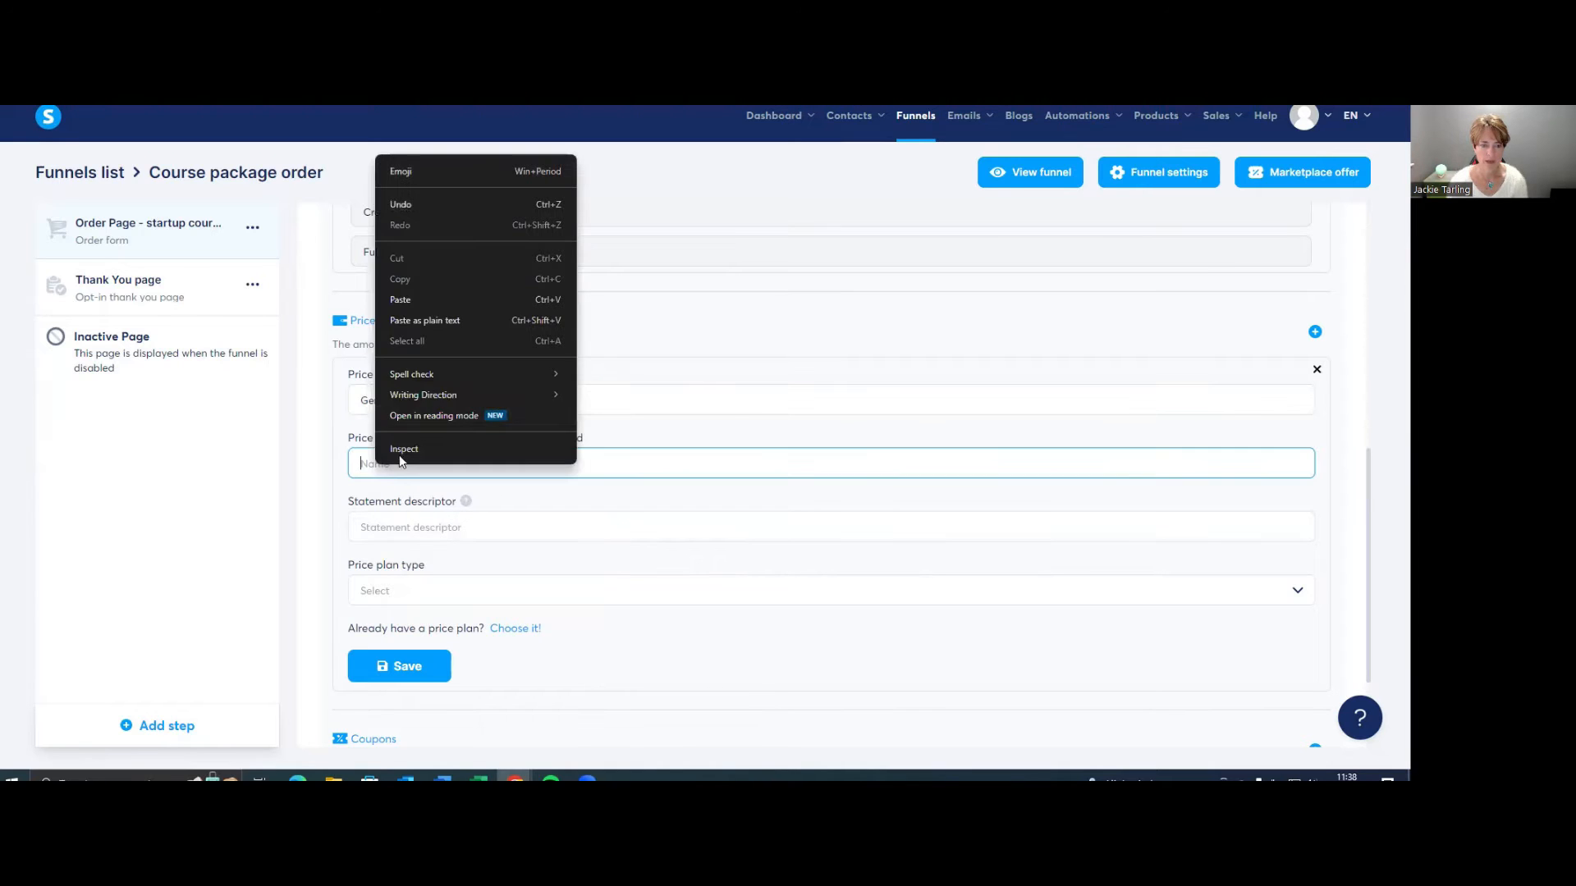
{"action": "left_click", "coordinate": [414, 299]}
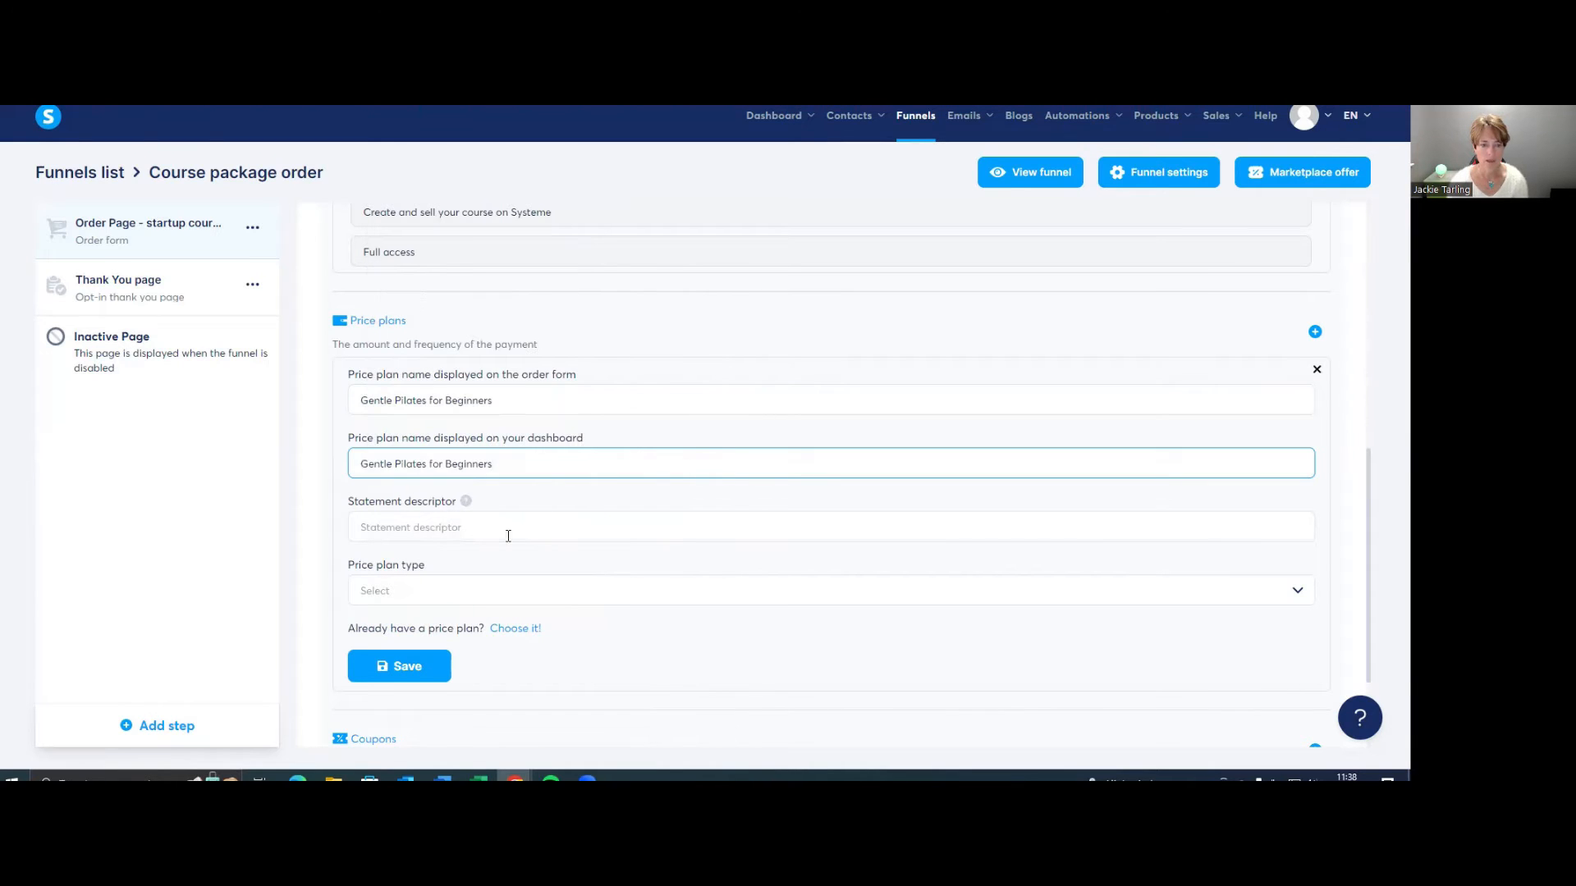
- Enter "Business Name -Gentle Pilates for Beg" as the price plan's statement descriptor
{"action": "right_click", "coordinate": [405, 530]}
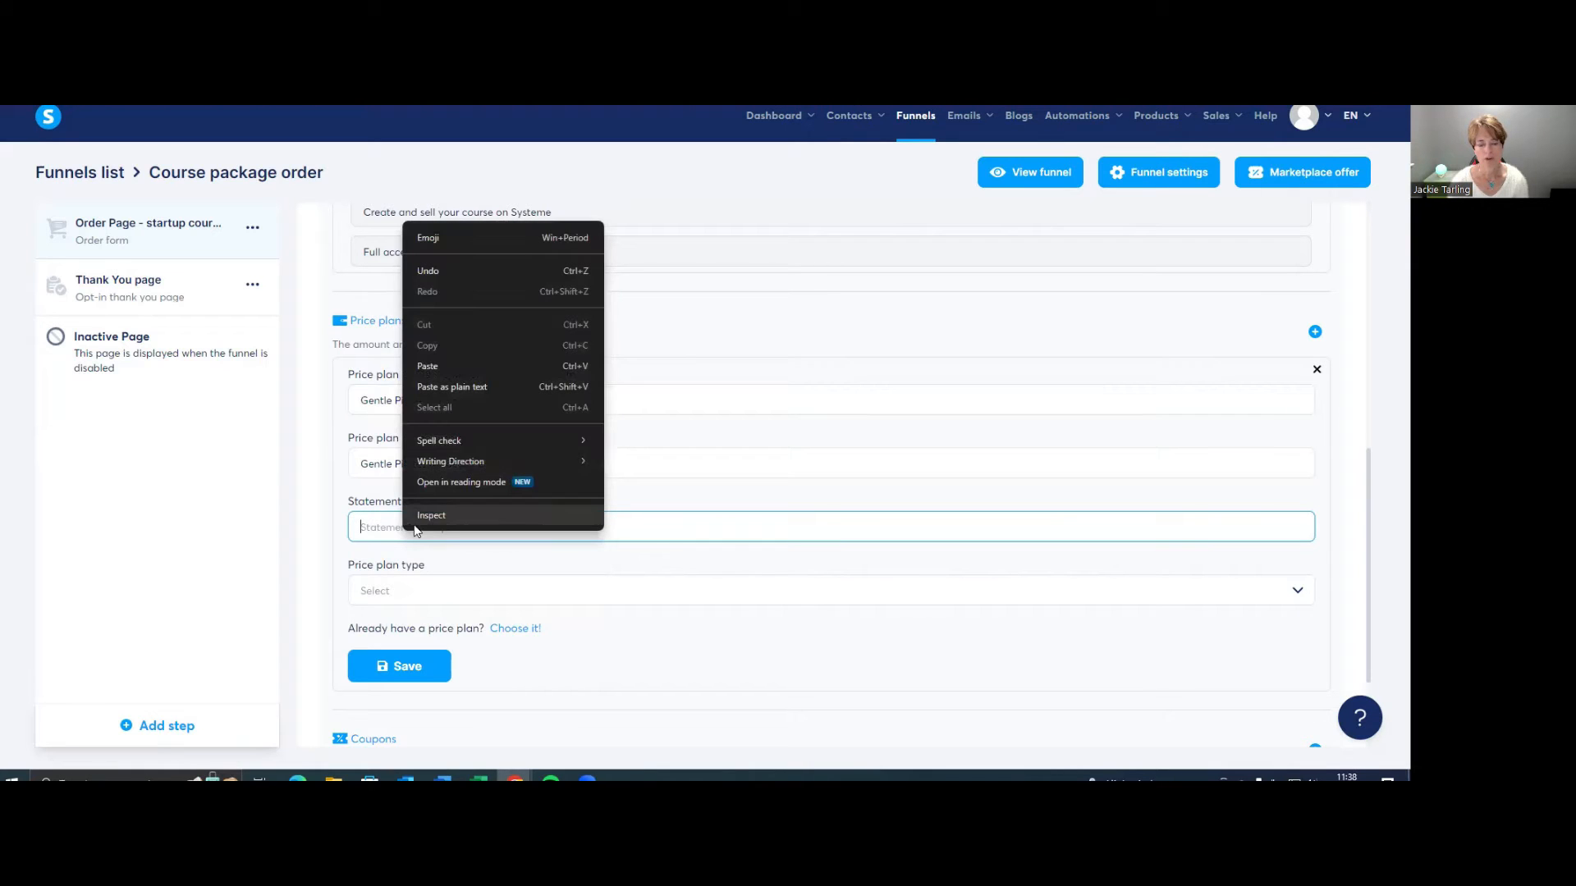
{"action": "left_click", "coordinate": [445, 366]}
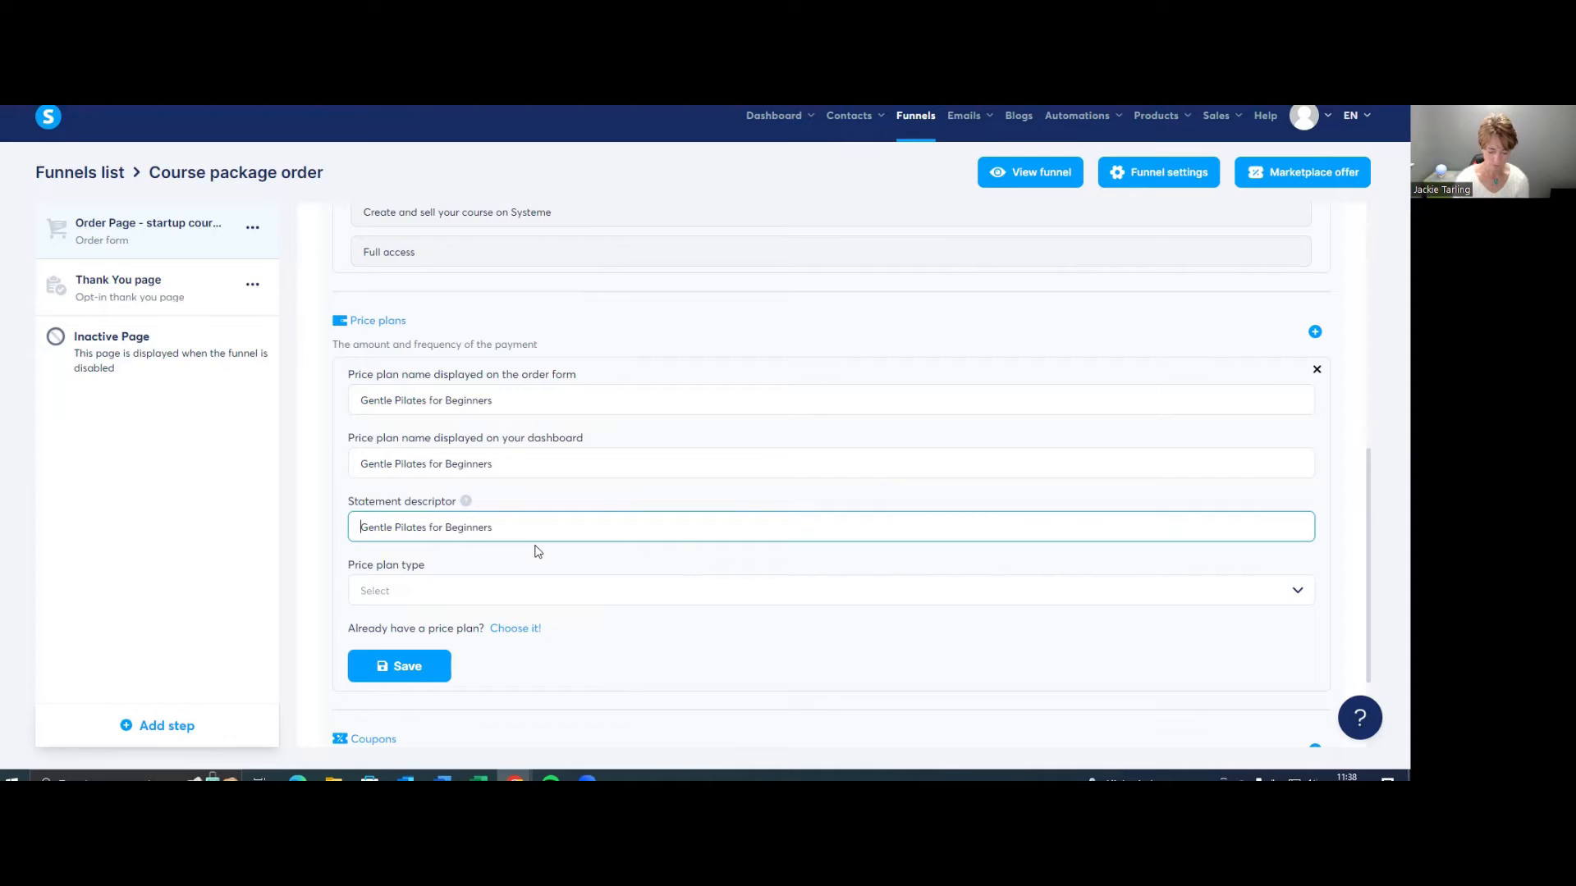
{"action": "type", "text": "Busing"}
{"action": "key", "text": "BackSpace"}
{"action": "type", "text": "ess Name -"}
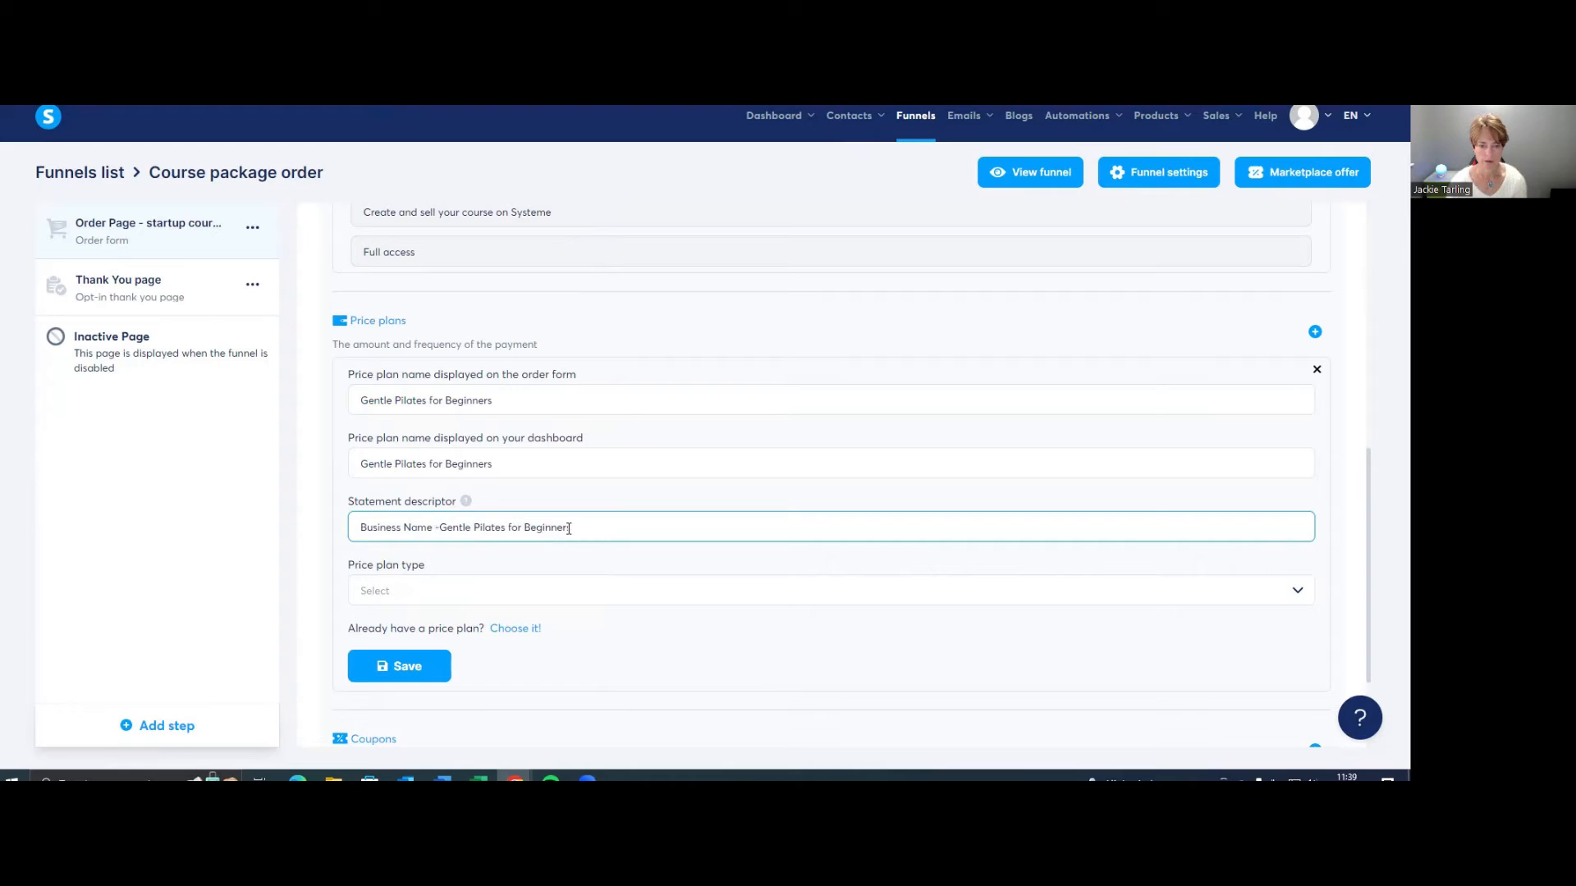
{"action": "key", "text": "BackSpace"}
{"action": "key", "text": "BackSpace"}
{"action": "key", "text": "BackSpace"}
{"action": "key", "text": "BackSpace"}
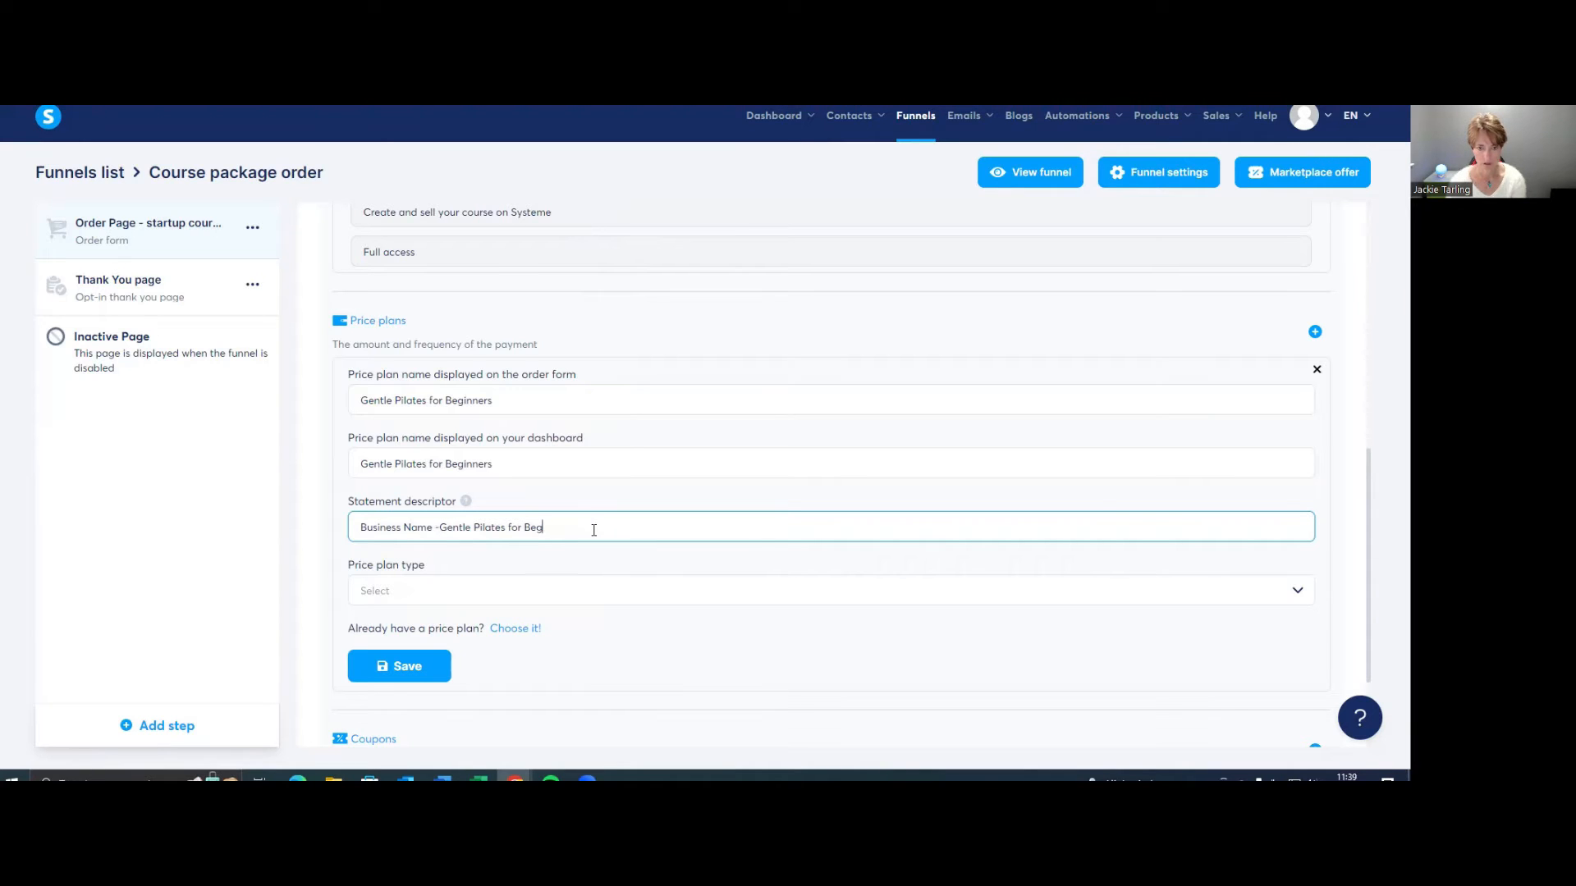
- Make the price plan a One-time payment of 49.99 gbp and try to save it
{"action": "left_click", "coordinate": [436, 590]}
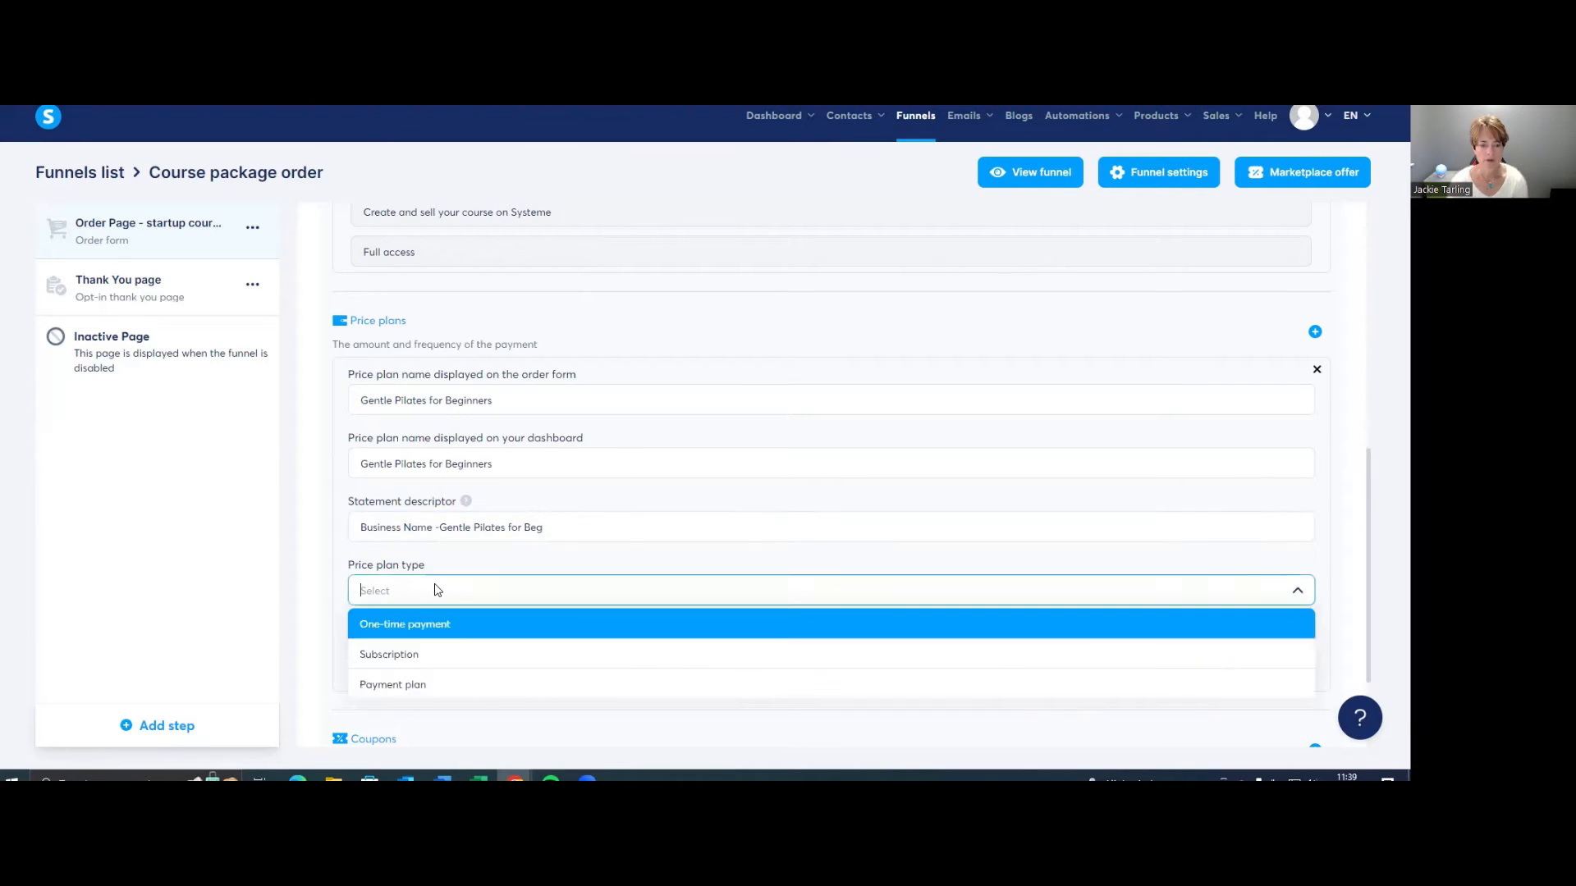
{"action": "left_click", "coordinate": [465, 624]}
{"action": "scroll", "coordinate": [635, 538], "scroll_direction": "down", "scroll_amount": 3}
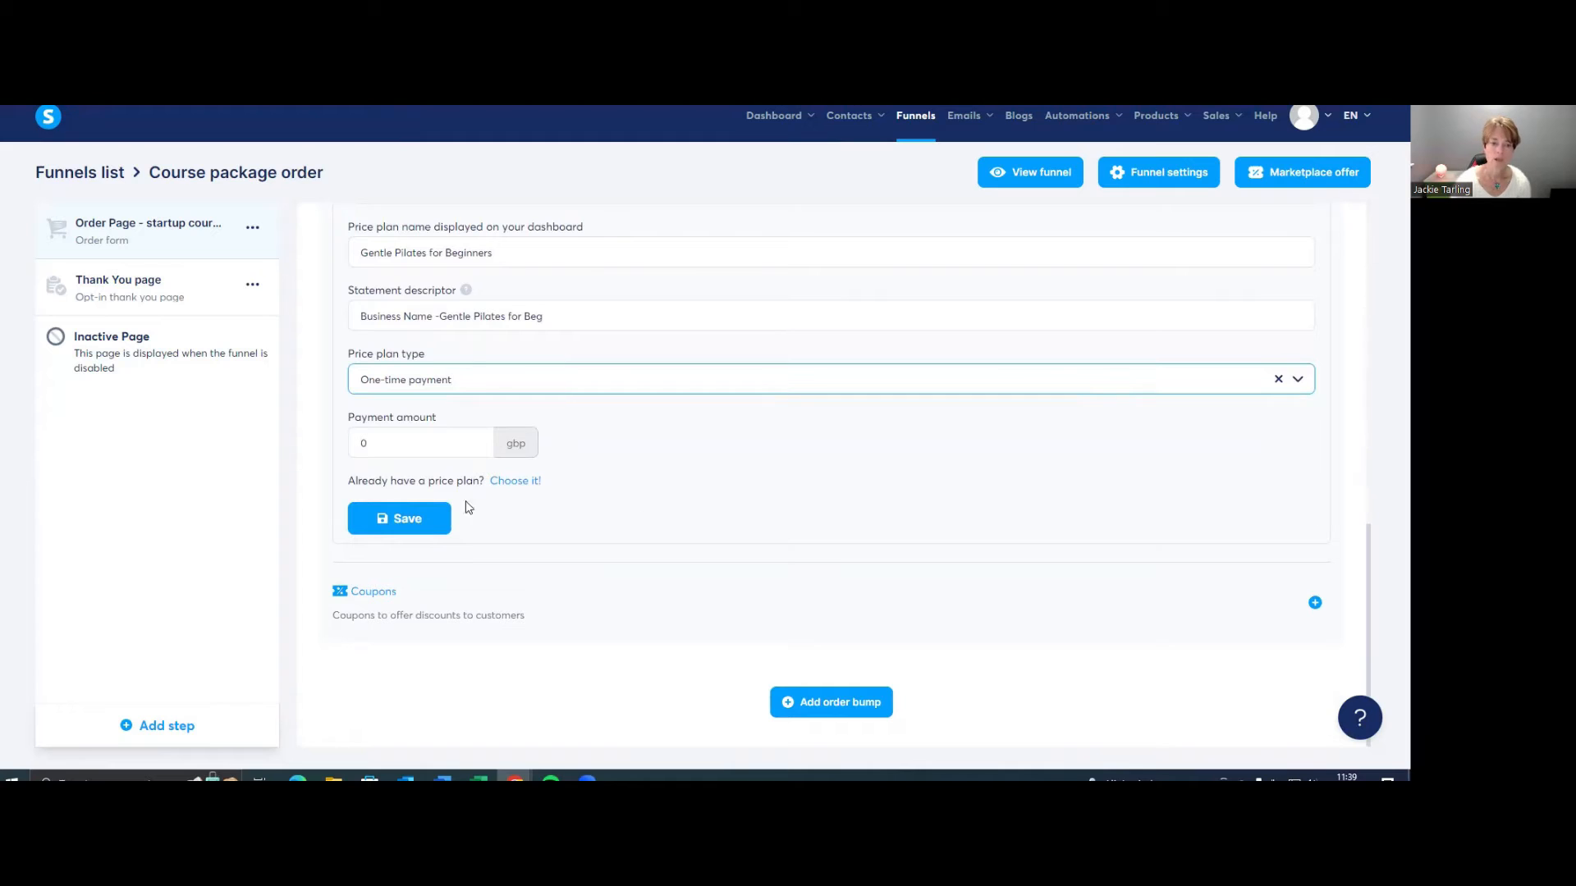
{"action": "left_click", "coordinate": [381, 441]}
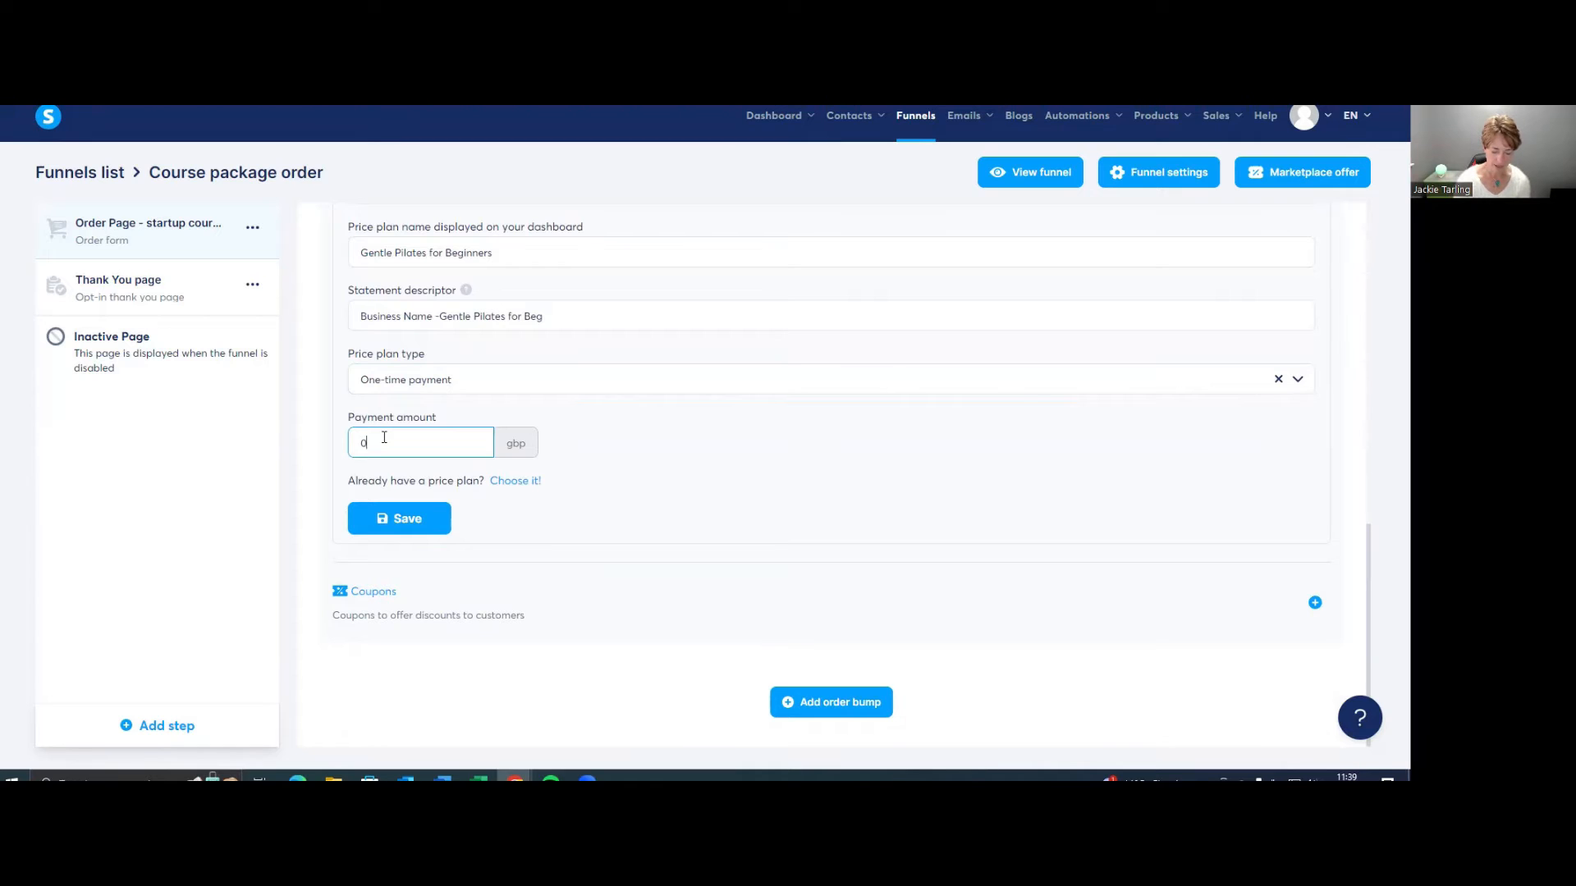
{"action": "type", "text": "49"}
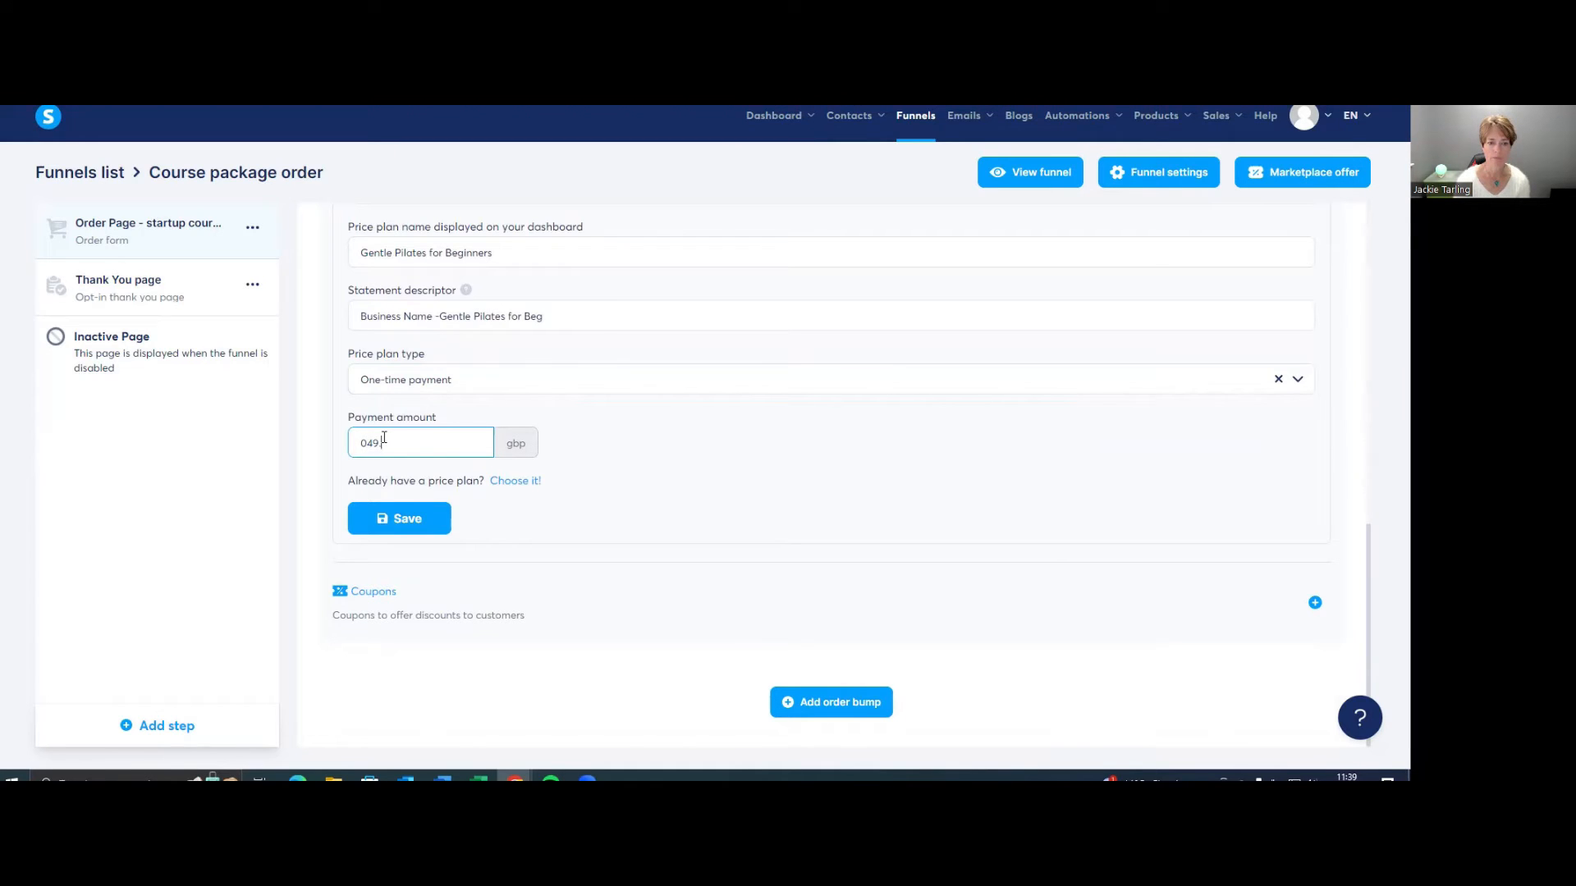
{"action": "key", "text": "BackSpace"}
{"action": "key", "text": "BackSpace"}
{"action": "type", "text": "49.99"}
{"action": "left_click", "coordinate": [412, 522]}
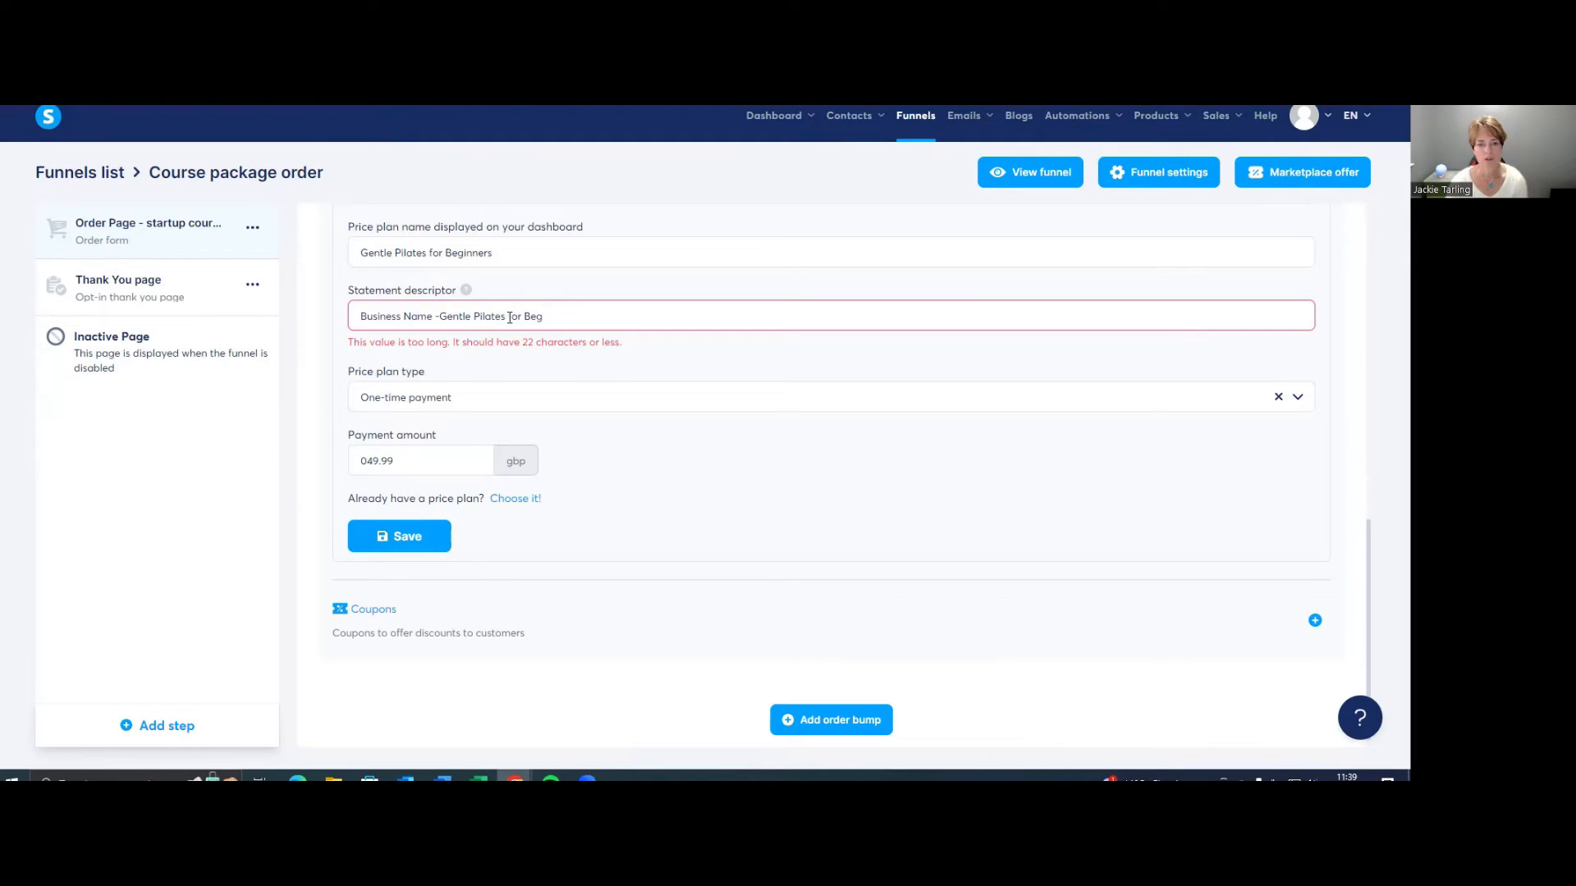
- Shorten the statement descriptor to "Business Name -GentlePilatesBeg" and try to save the price plan
{"action": "left_click_drag", "start_coordinate": [523, 316], "coordinate": [505, 316]}
{"action": "key", "text": "BackSpace"}
{"action": "key", "text": "Delete"}
{"action": "left_click", "coordinate": [475, 316]}
{"action": "key", "text": "BackSpace"}
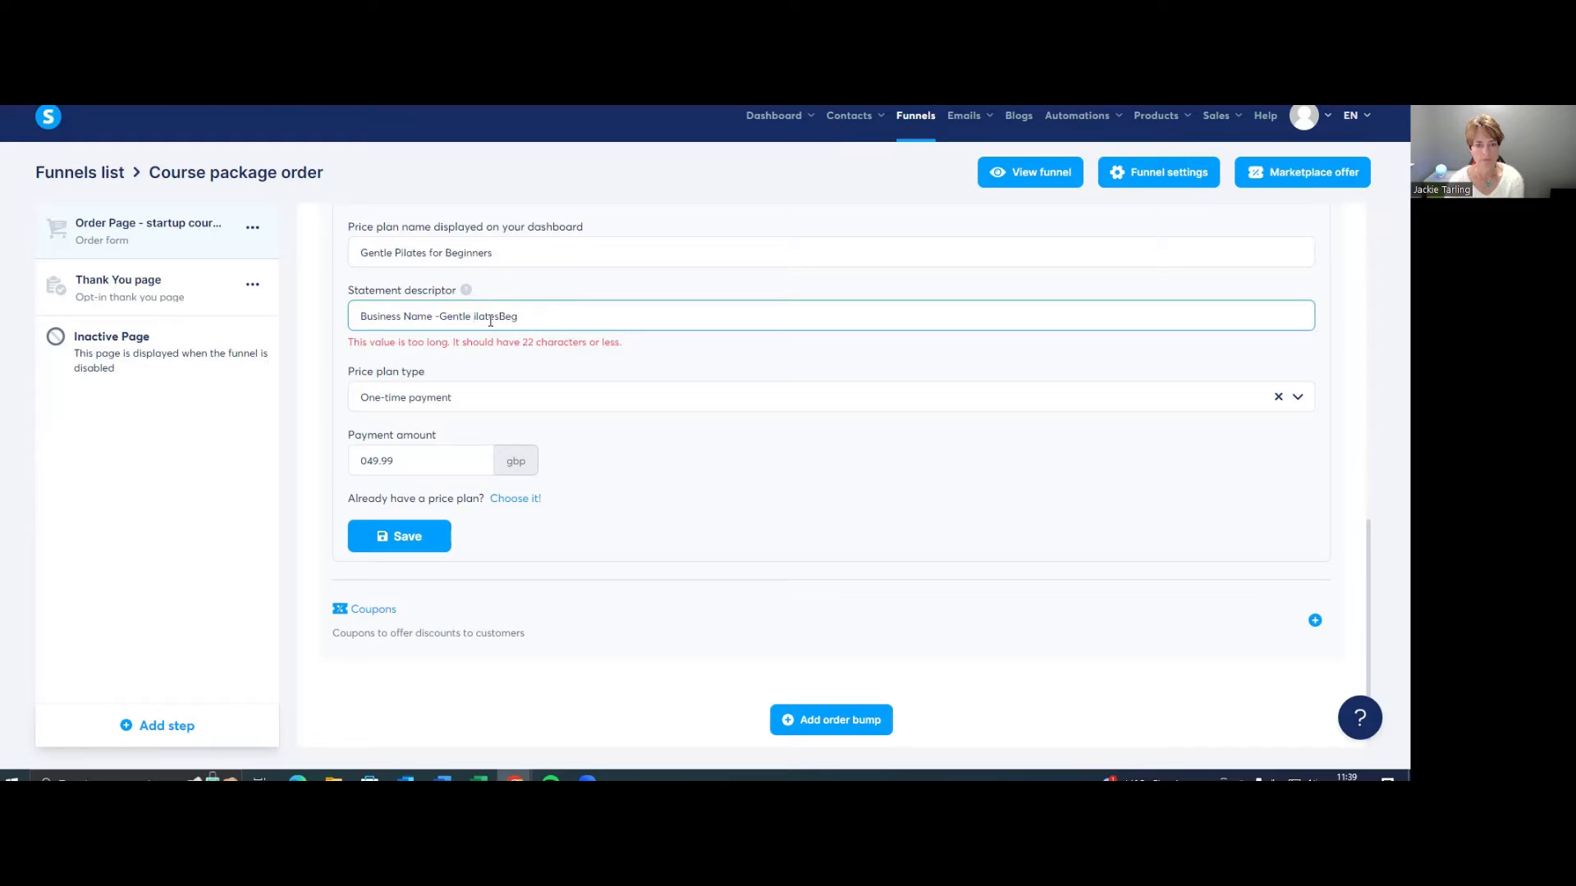
{"action": "key", "text": "Delete"}
{"action": "type", "text": "P"}
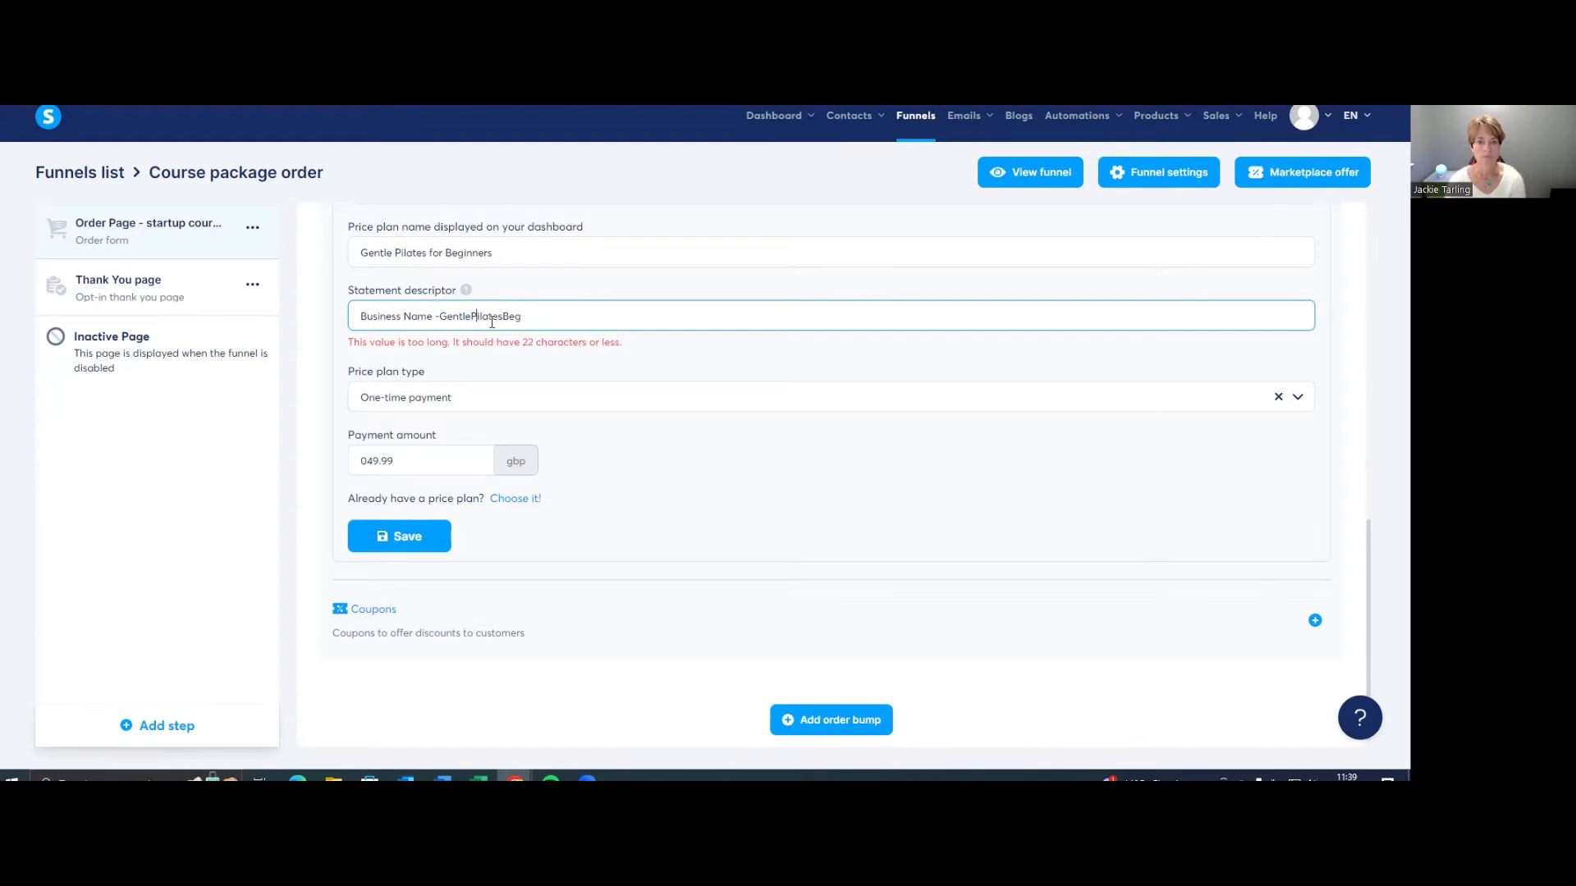
{"action": "left_click", "coordinate": [413, 537]}
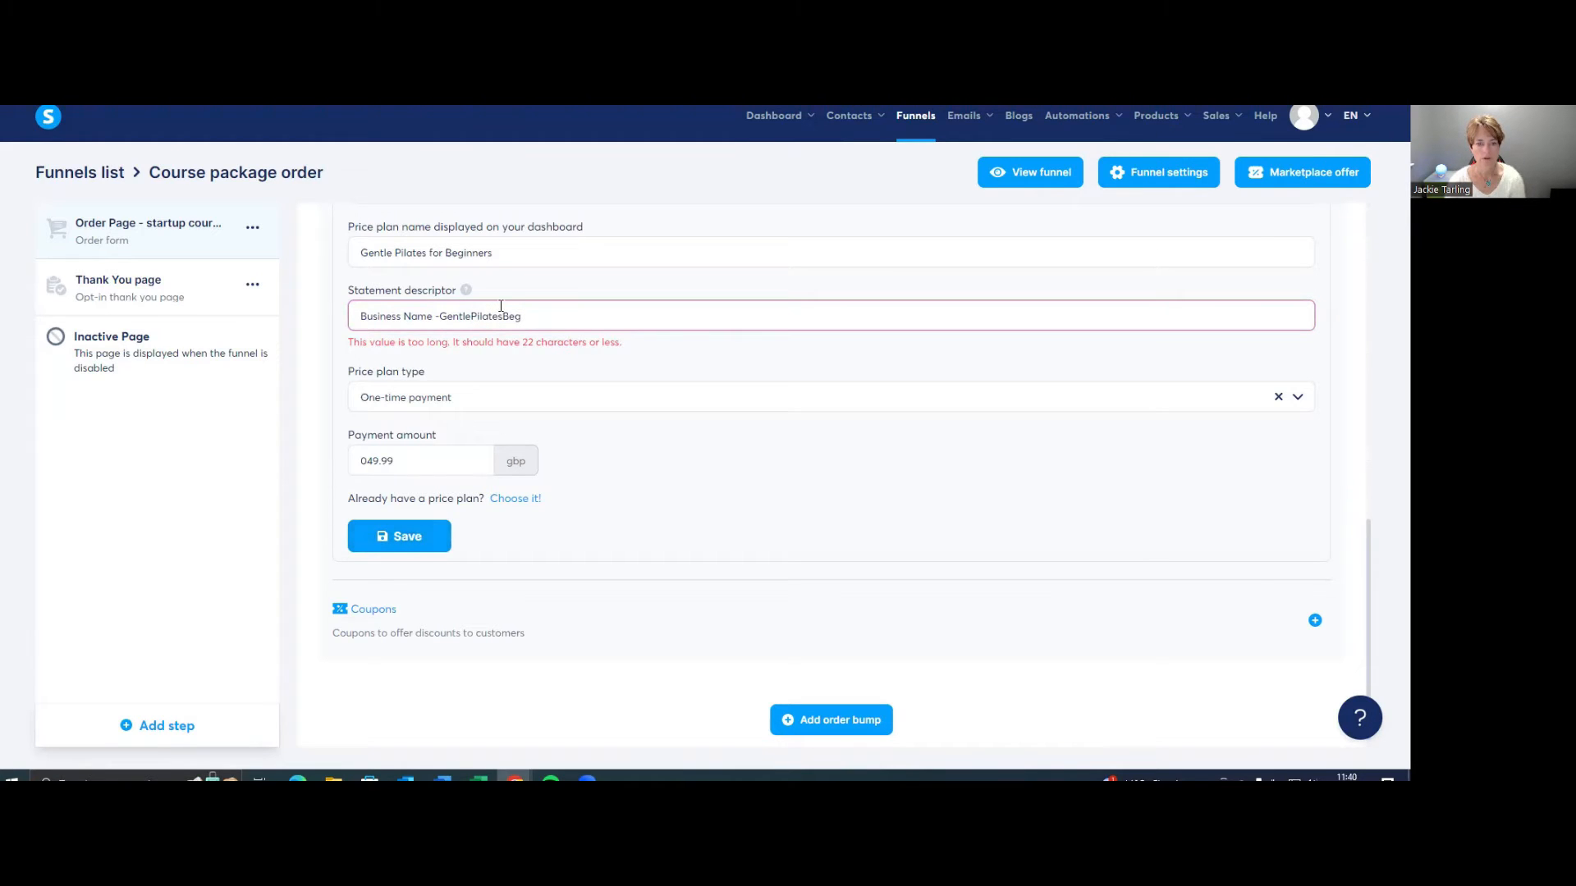
- Remove "Name" from the statement descriptor so it reads "Business -GentlePilatesBeg", and try saving the price plan again
{"action": "left_click", "coordinate": [432, 316]}
{"action": "key", "text": "BackSpace"}
{"action": "key", "text": "BackSpace"}
{"action": "key", "text": "BackSpace"}
{"action": "key", "text": "BackSpace"}
{"action": "key", "text": "BackSpace"}
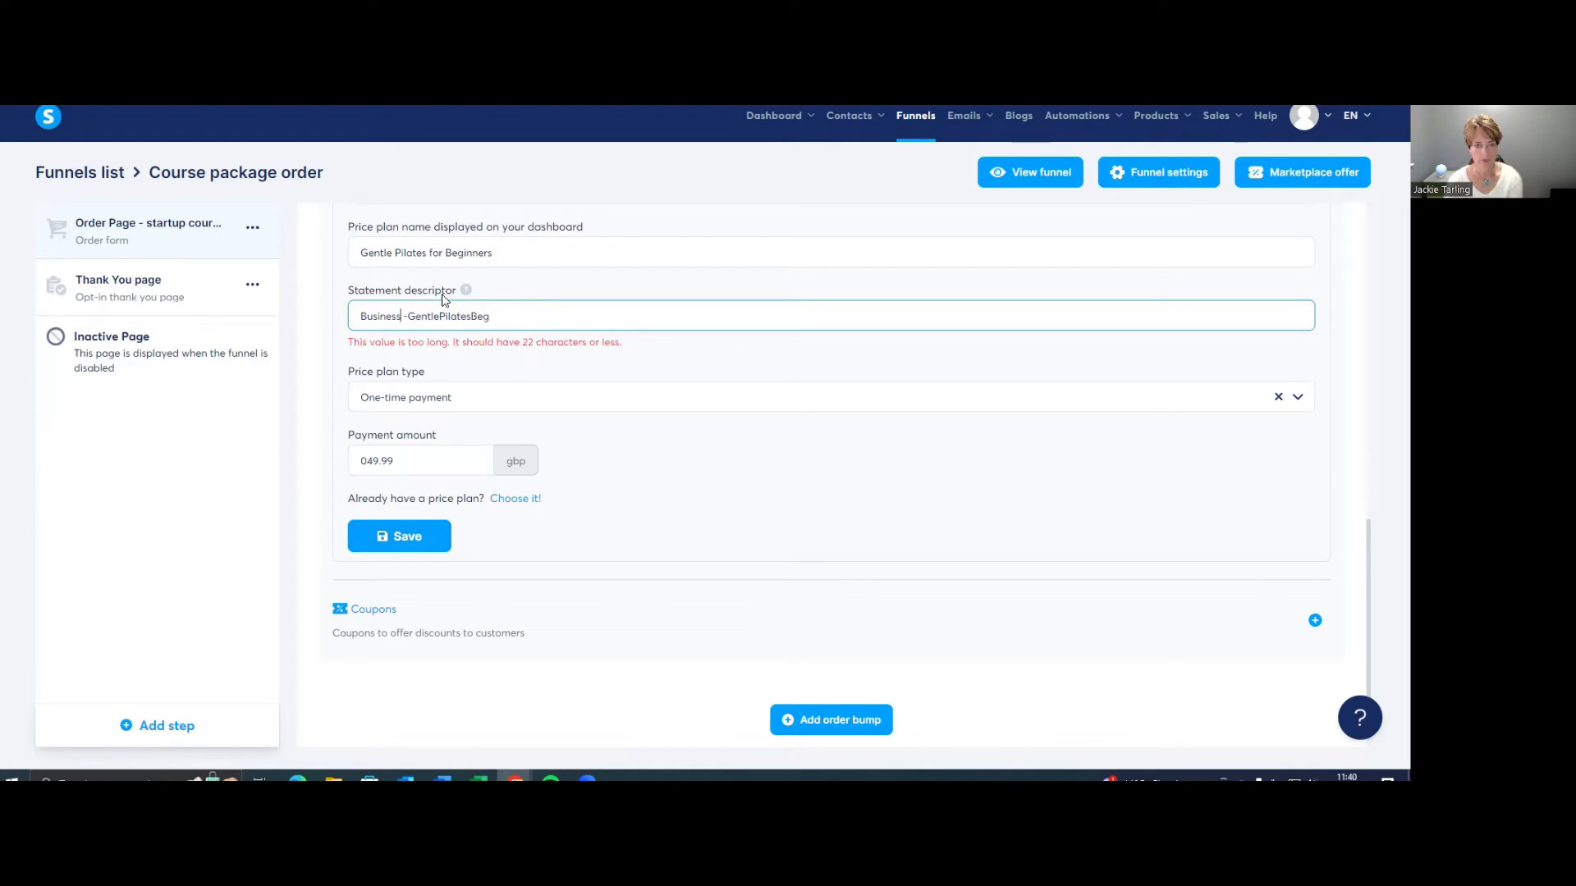
{"action": "left_click", "coordinate": [414, 536]}
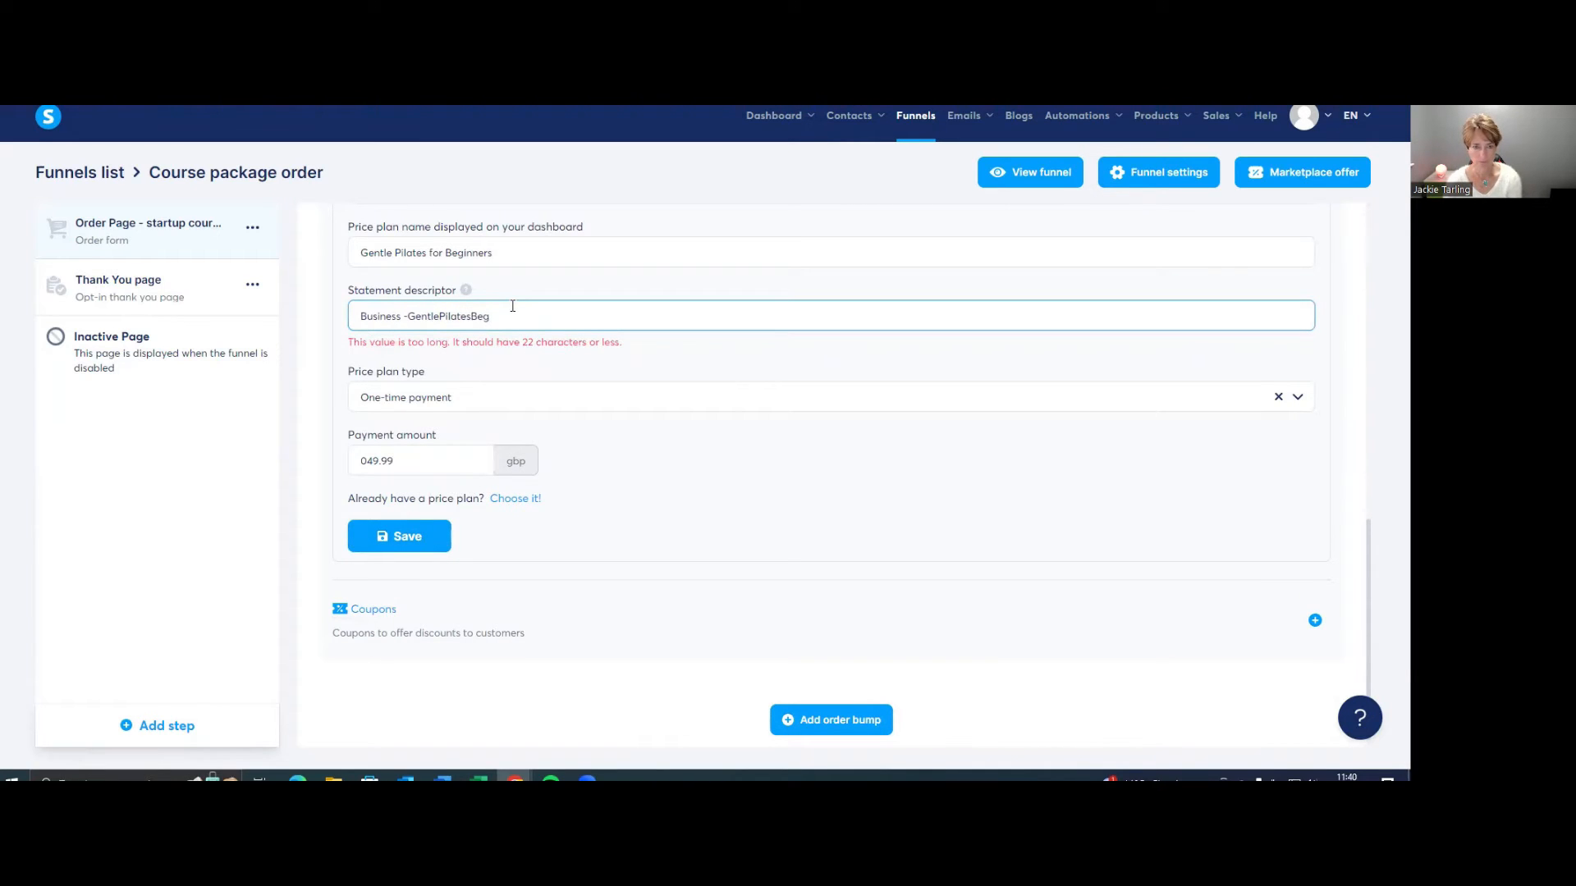
- Remove "Beg" from the statement descriptor so it reads "Business -GentlePilates", and try saving the price plan
{"action": "key", "text": "BackSpace"}
{"action": "left_click", "coordinate": [409, 537]}
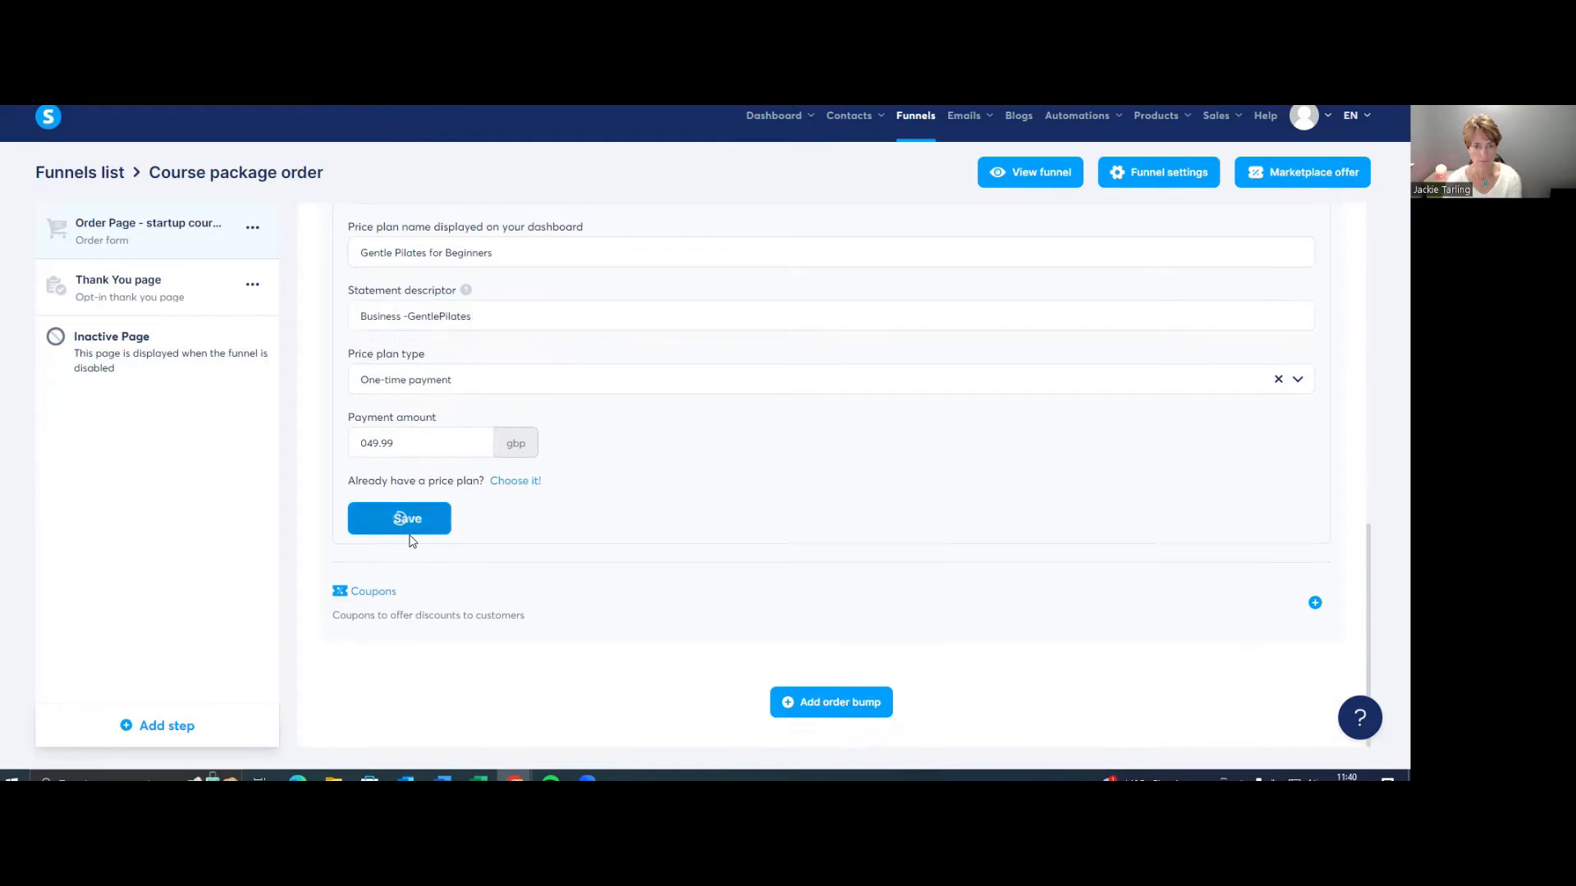
{"action": "left_click", "coordinate": [479, 317]}
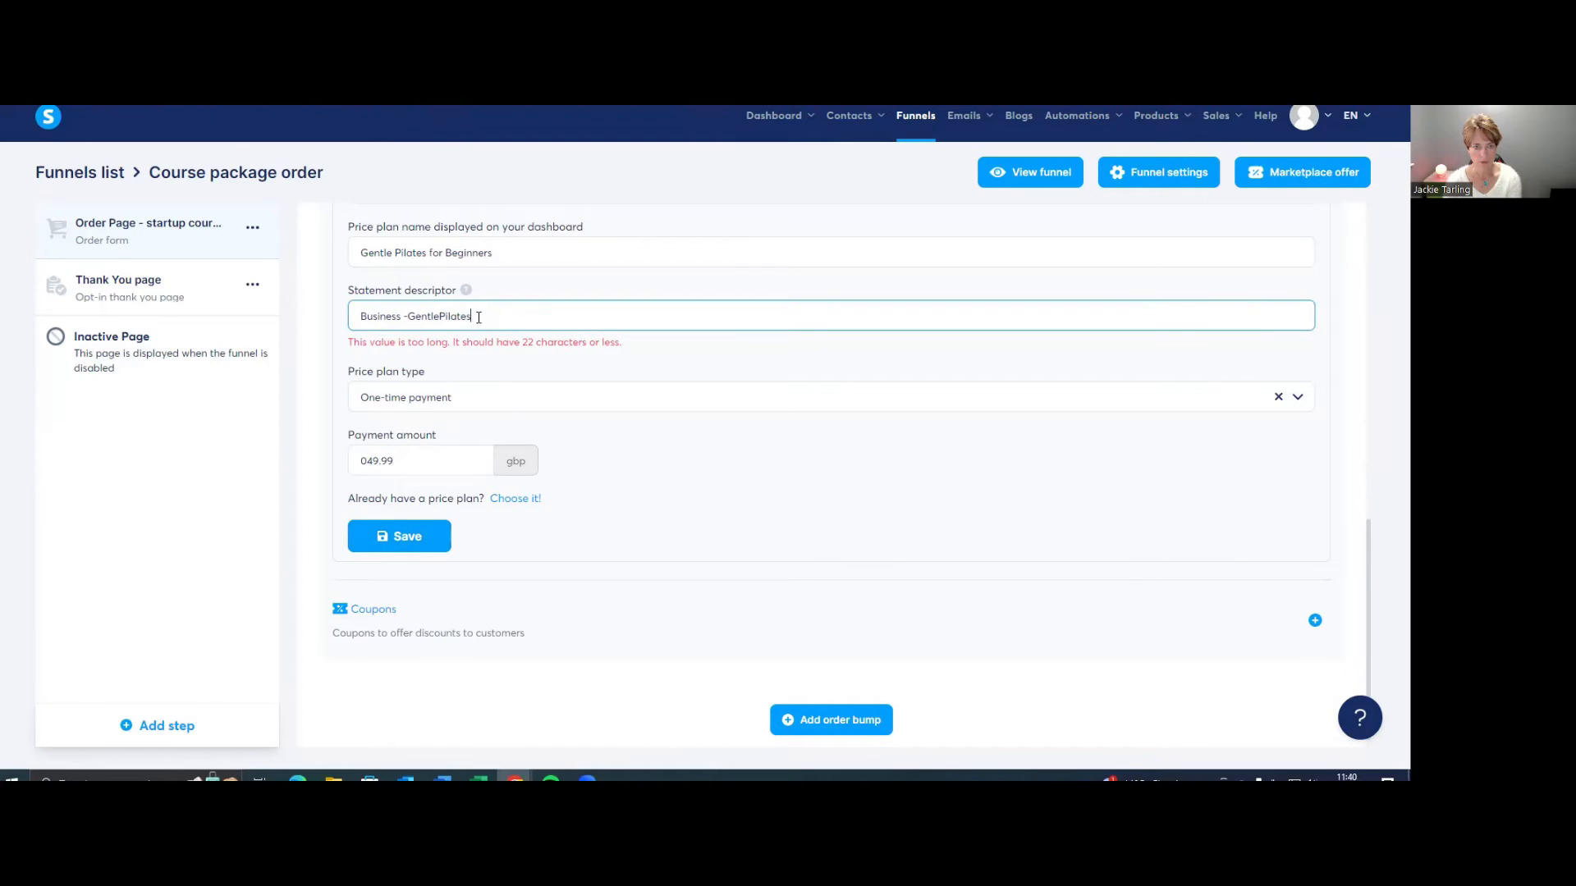
- Shorten the word "Business" before the hyphen in the statement descriptor and save the Gentle Pilates for Beginners price plan
{"action": "left_click", "coordinate": [402, 317]}
{"action": "key", "text": "BackSpace"}
{"action": "key", "text": "BackSpace"}
{"action": "key", "text": "BackSpace"}
{"action": "key", "text": "BackSpace"}
{"action": "key", "text": "BackSpace"}
{"action": "left_click", "coordinate": [402, 537]}
{"action": "mouse_move", "coordinate": [405, 531]}
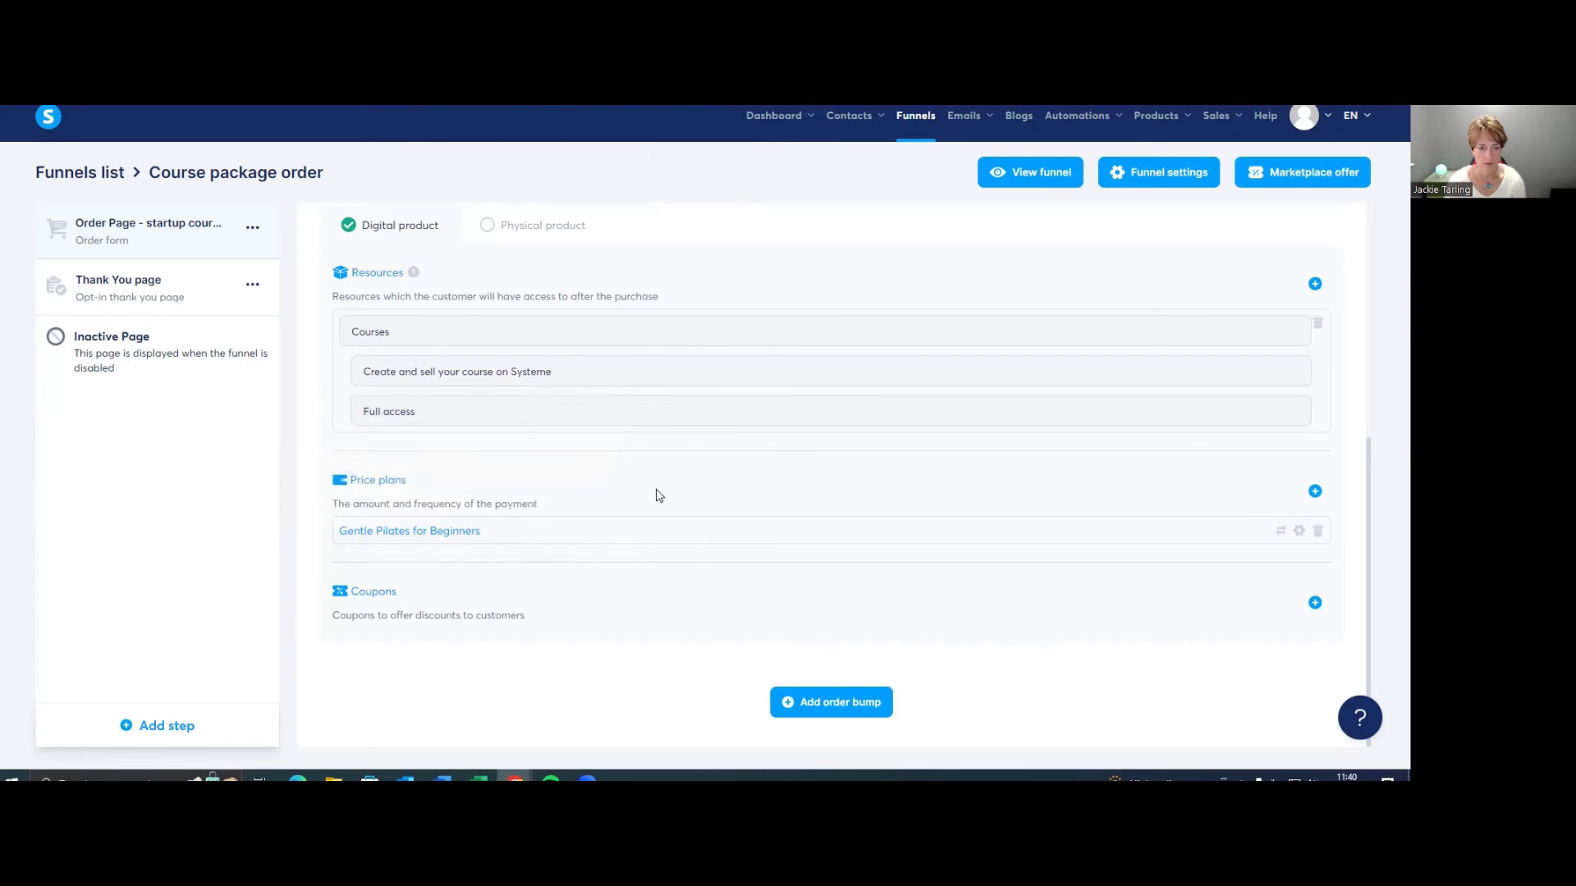
{"action": "mouse_move", "coordinate": [369, 535]}
- Start creating a second price plan for the order form instead of choosing an existing one
{"action": "left_click", "coordinate": [1314, 493]}
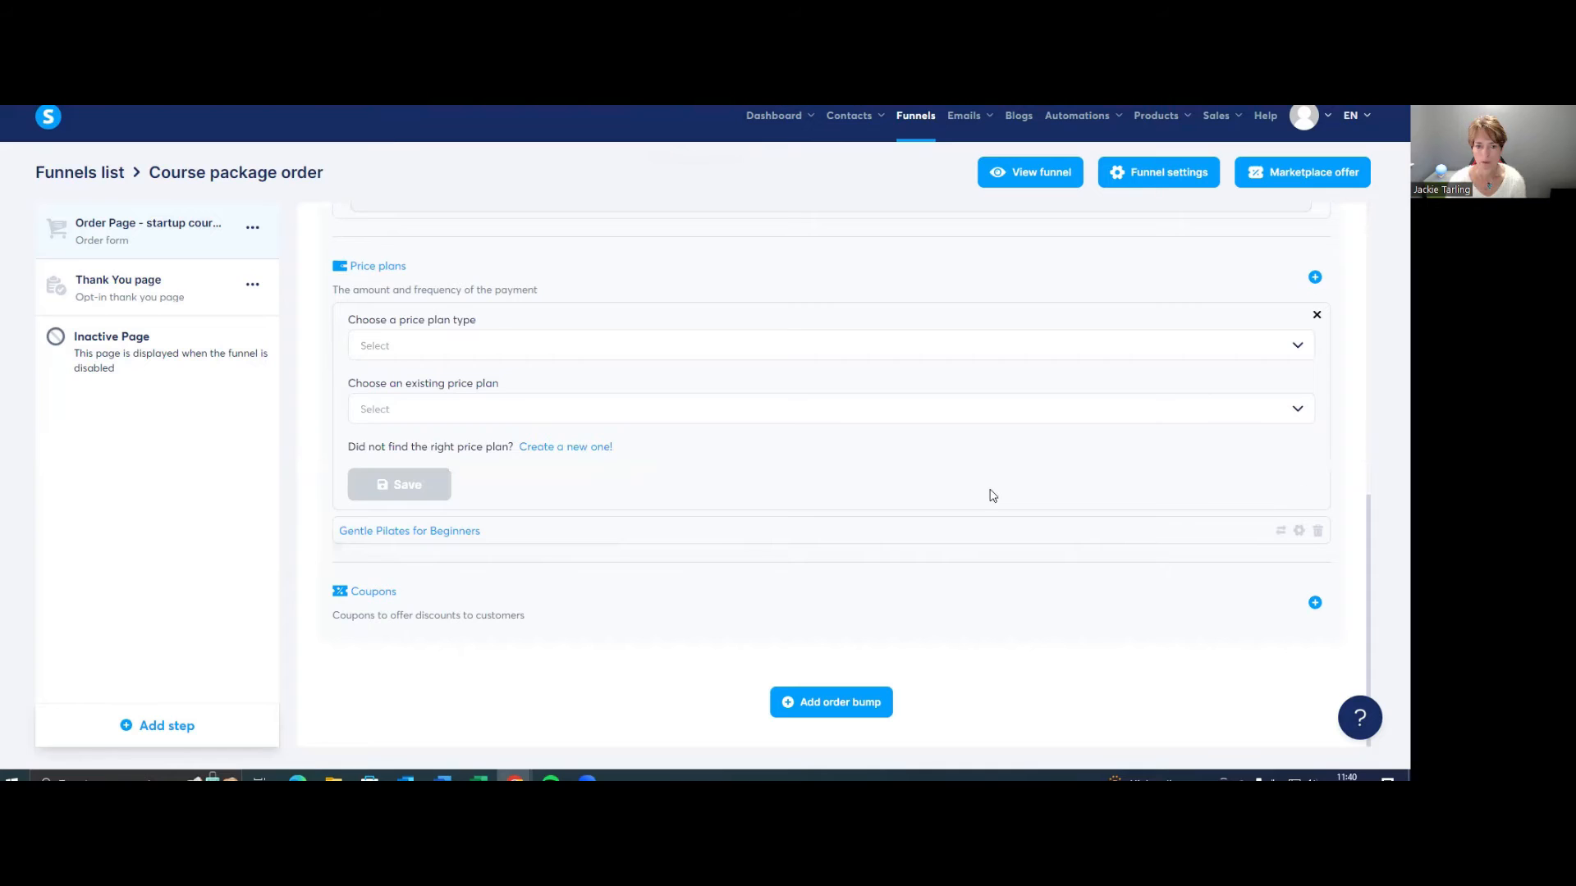
{"action": "left_click", "coordinate": [556, 448]}
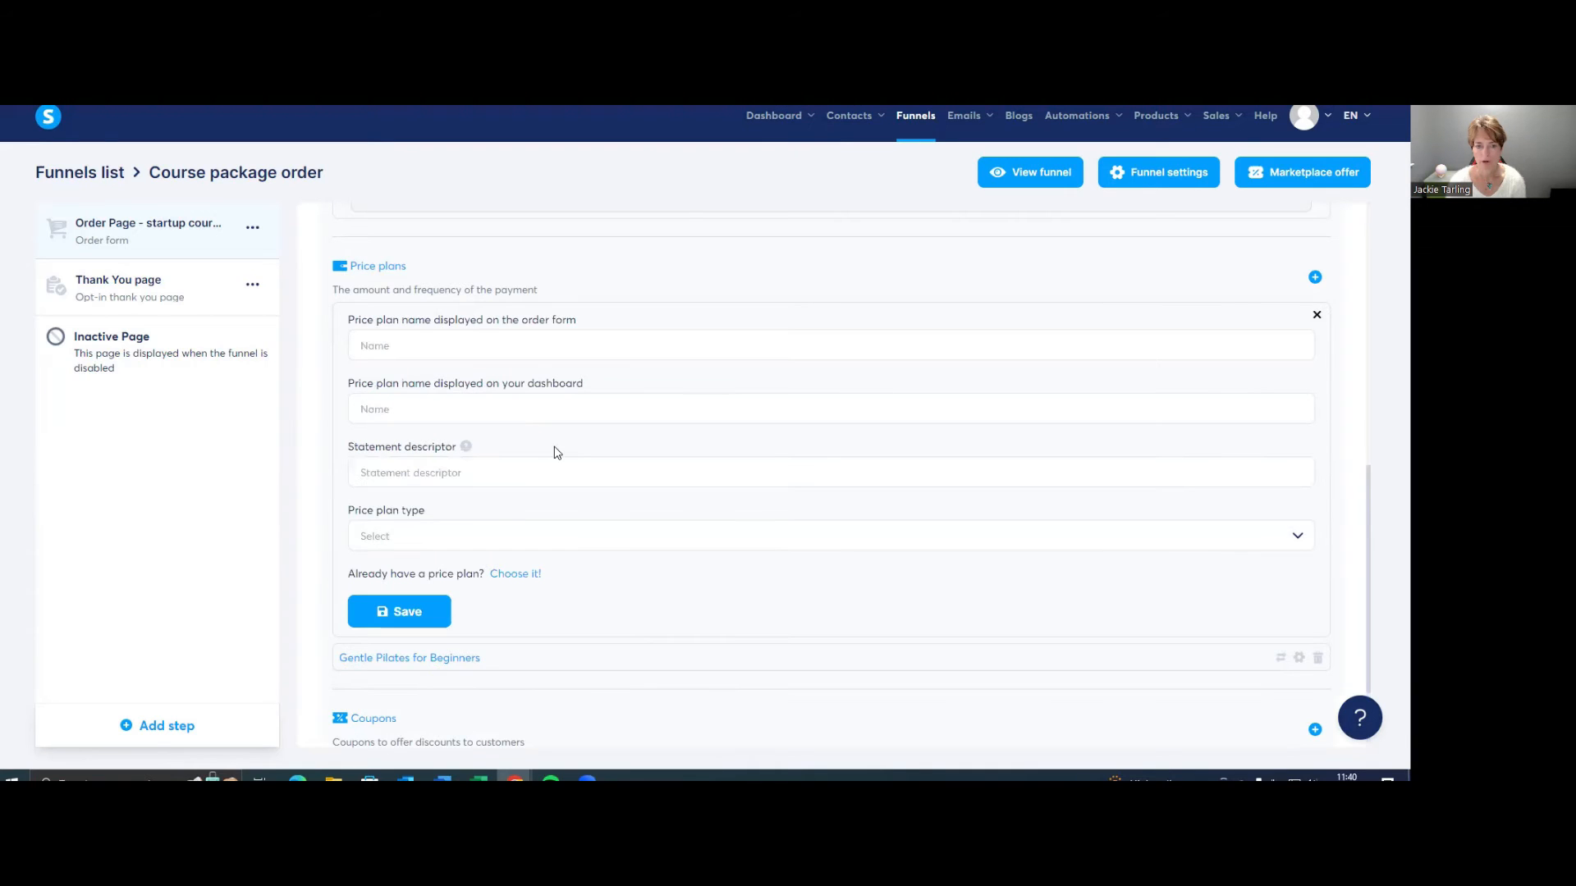
- Paste "Gentle Pilates for Beginners" as both the order form name and the dashboard name of the new price plan
{"action": "left_click", "coordinate": [395, 344]}
{"action": "right_click", "coordinate": [395, 344]}
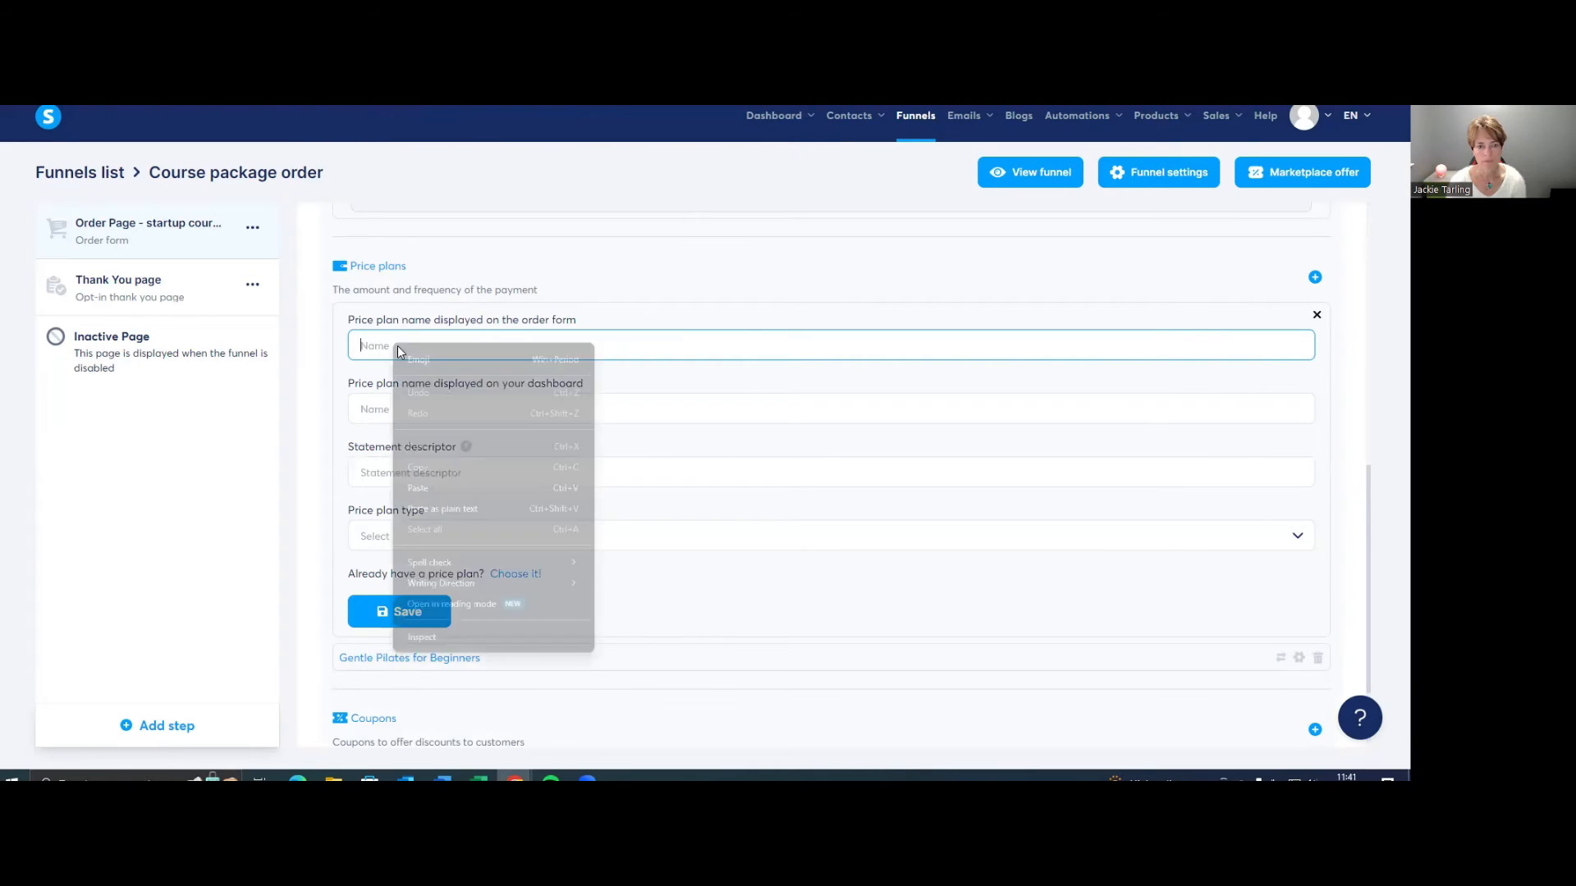
{"action": "left_click", "coordinate": [460, 503]}
{"action": "left_click", "coordinate": [379, 409]}
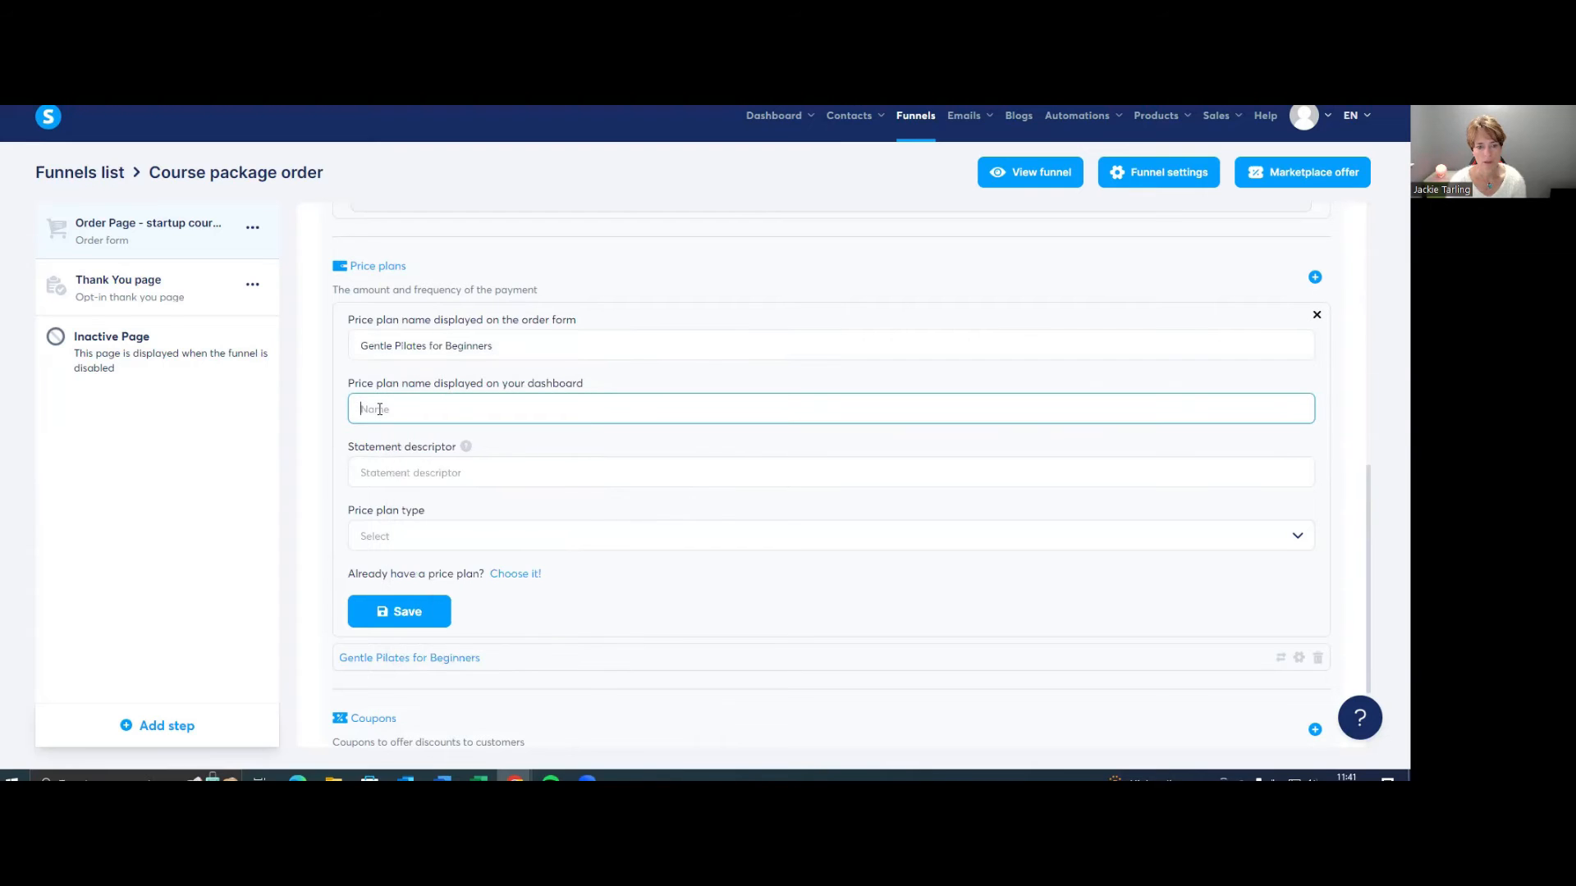
{"action": "right_click", "coordinate": [379, 409]}
{"action": "left_click", "coordinate": [420, 555]}
- Enter "bus - gentle pilates" as the new price plan's statement descriptor
{"action": "left_click", "coordinate": [416, 472]}
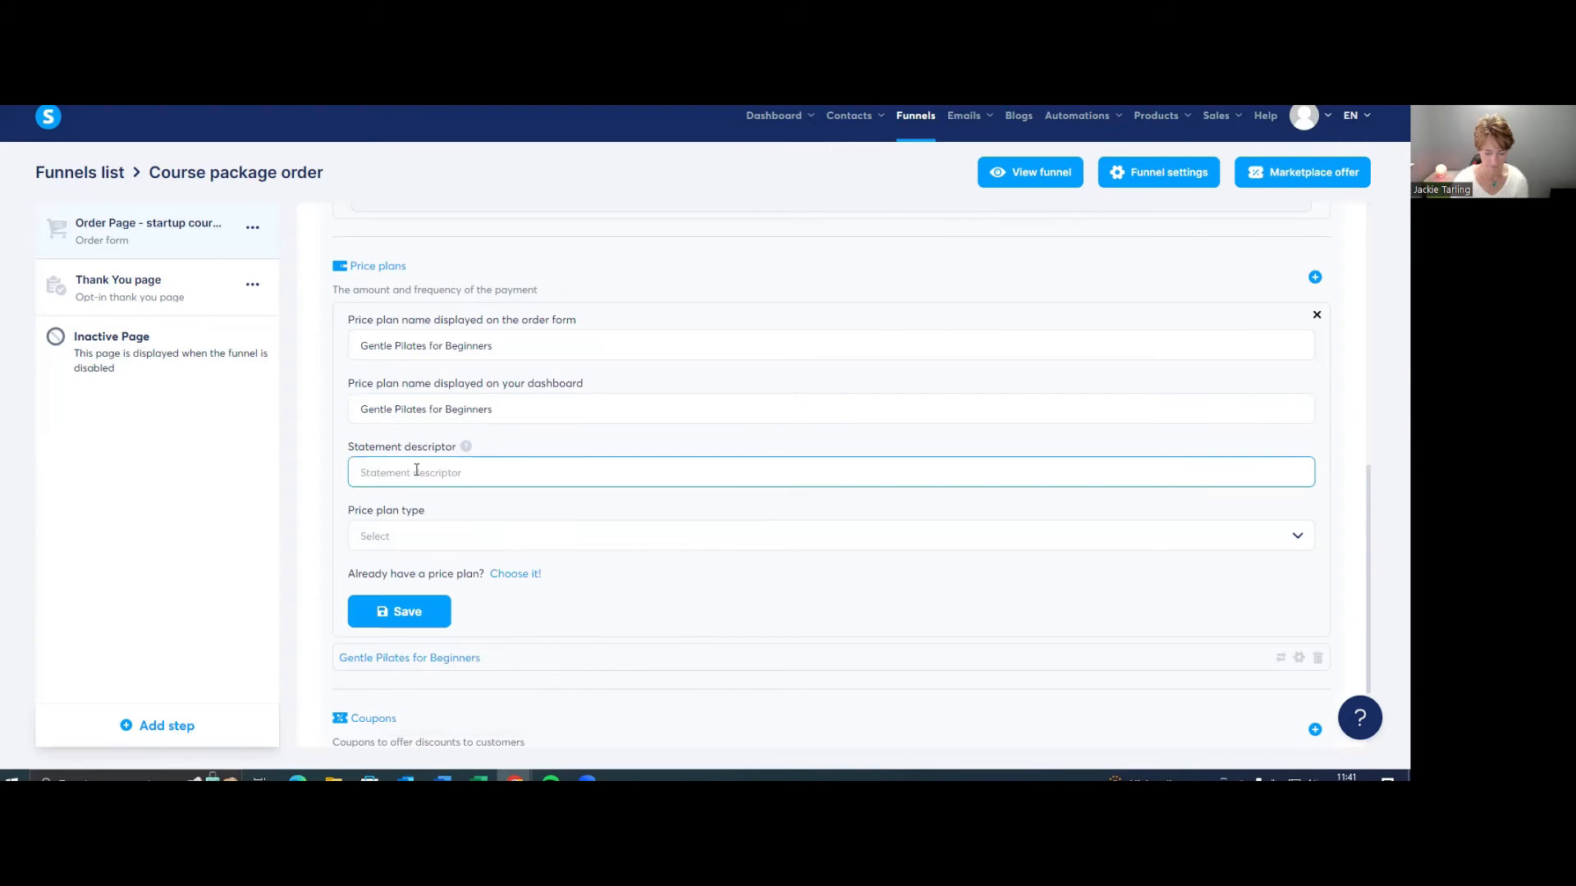
{"action": "type", "text": "bus - gentle pilates"}
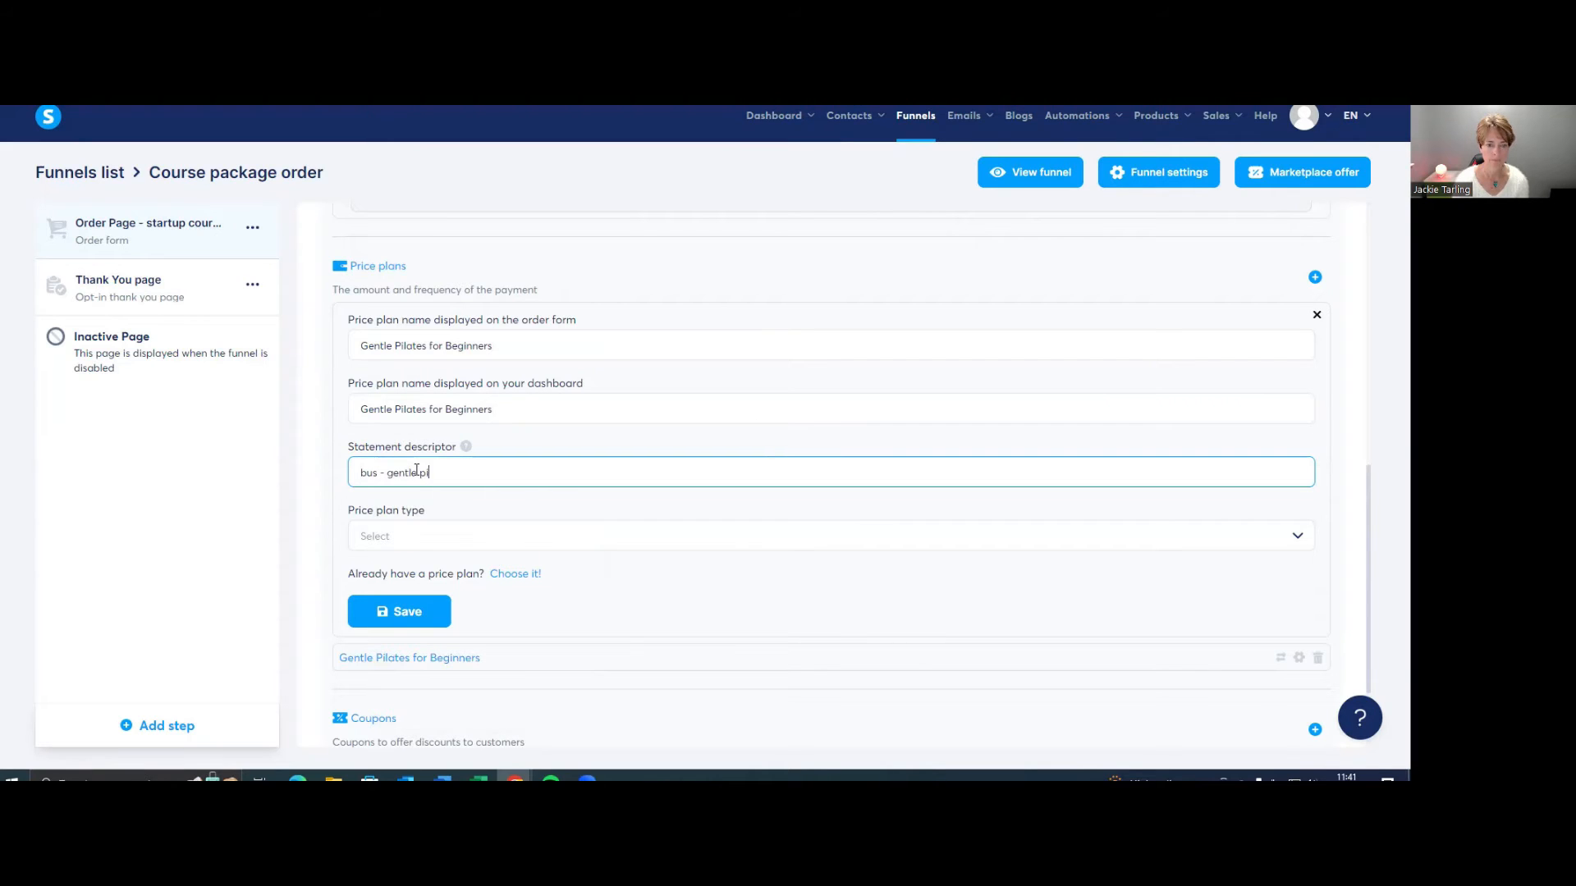
{"action": "left_click", "coordinate": [416, 535]}
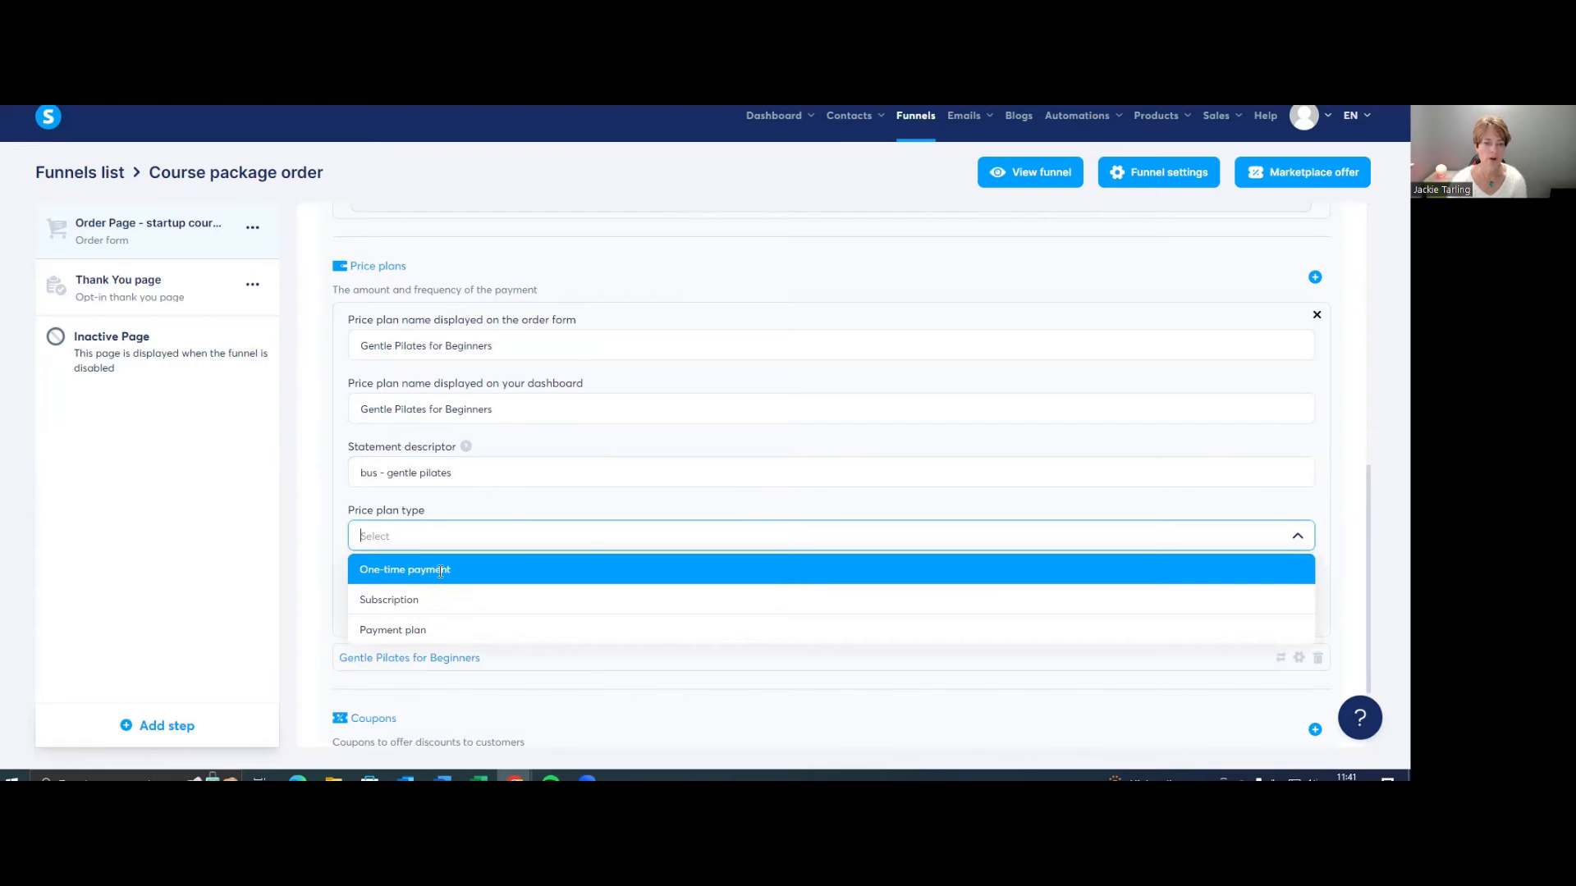
- Replace both the order form name and the dashboard name of the new price plan with "Test amount"
{"action": "triple_click", "coordinate": [478, 341]}
{"action": "type", "text": "Test amount"}
{"action": "left_click_drag", "start_coordinate": [503, 410], "coordinate": [311, 415]}
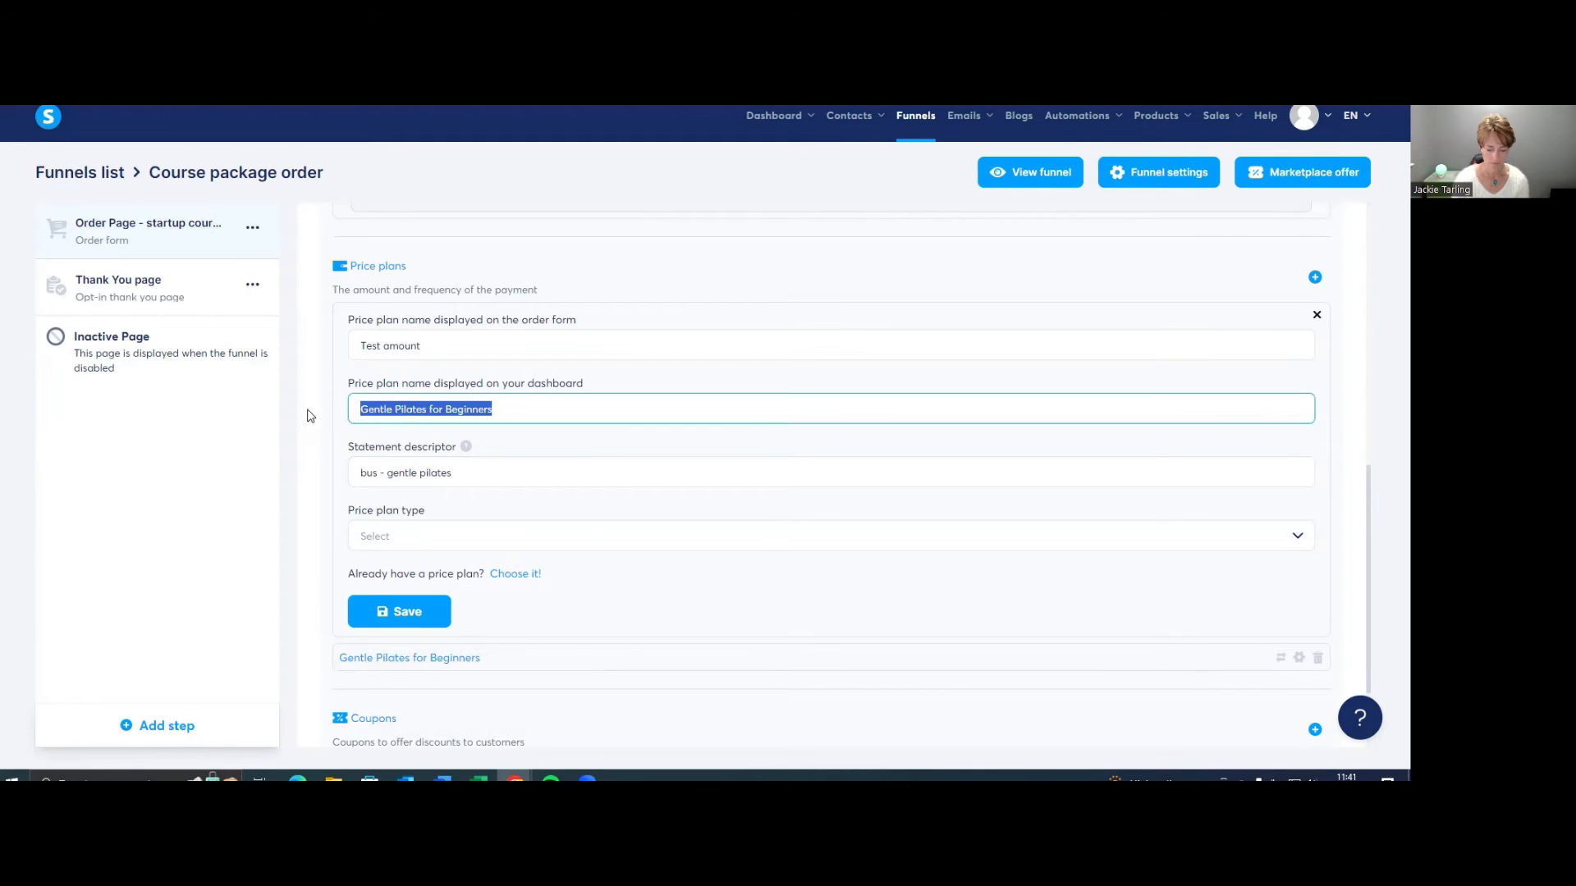
{"action": "type", "text": "Test amount"}
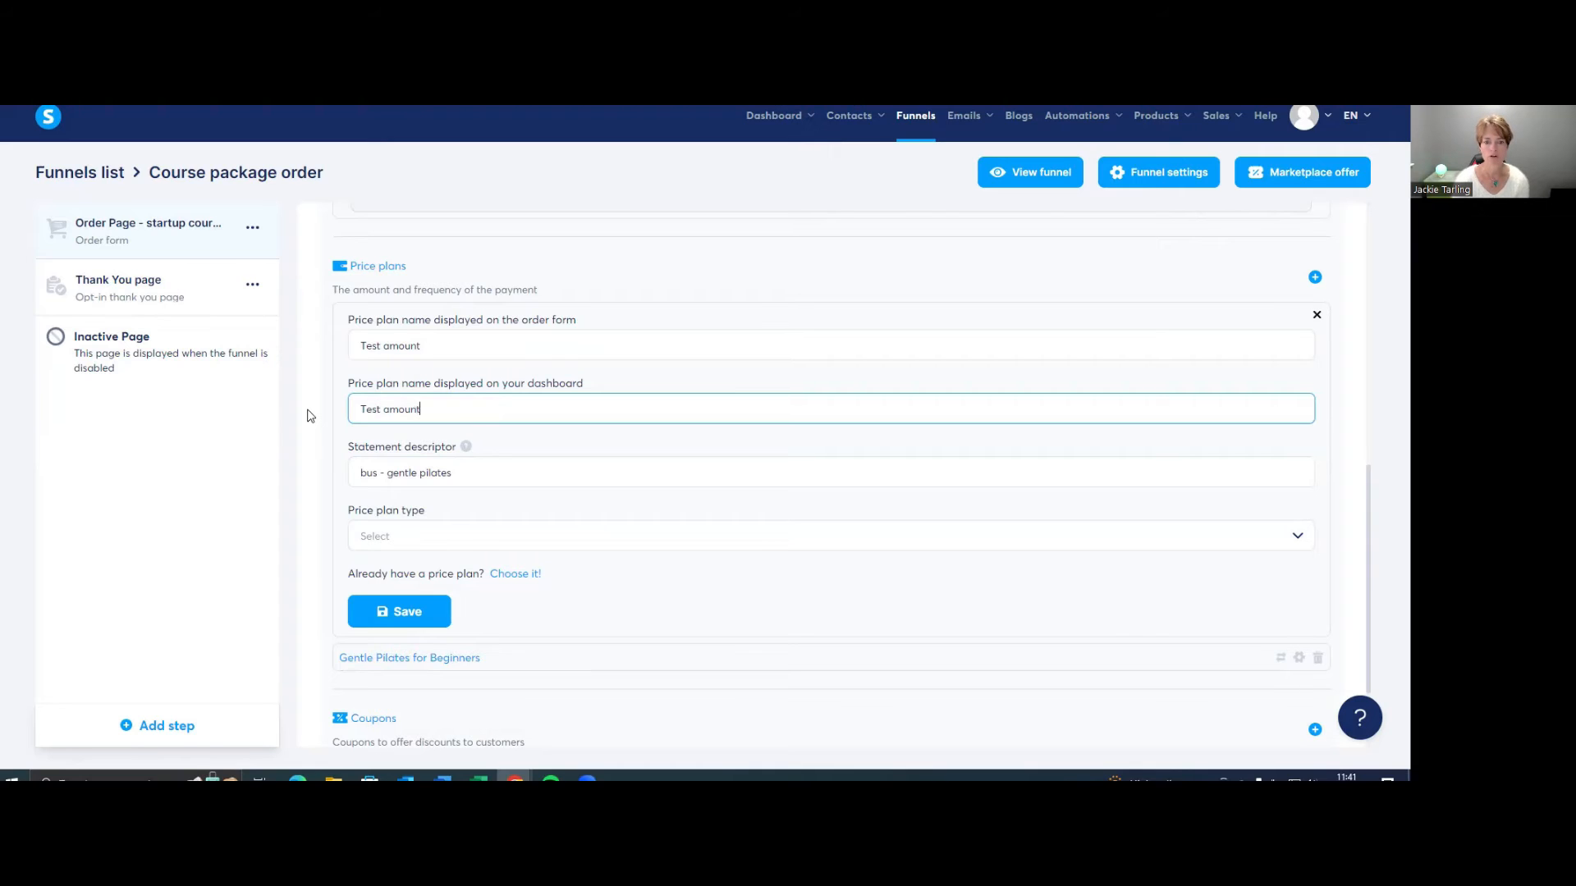
- Make the Test amount price plan a One-time payment of 1 gbp and save it
{"action": "left_click", "coordinate": [397, 539]}
{"action": "left_click", "coordinate": [406, 576]}
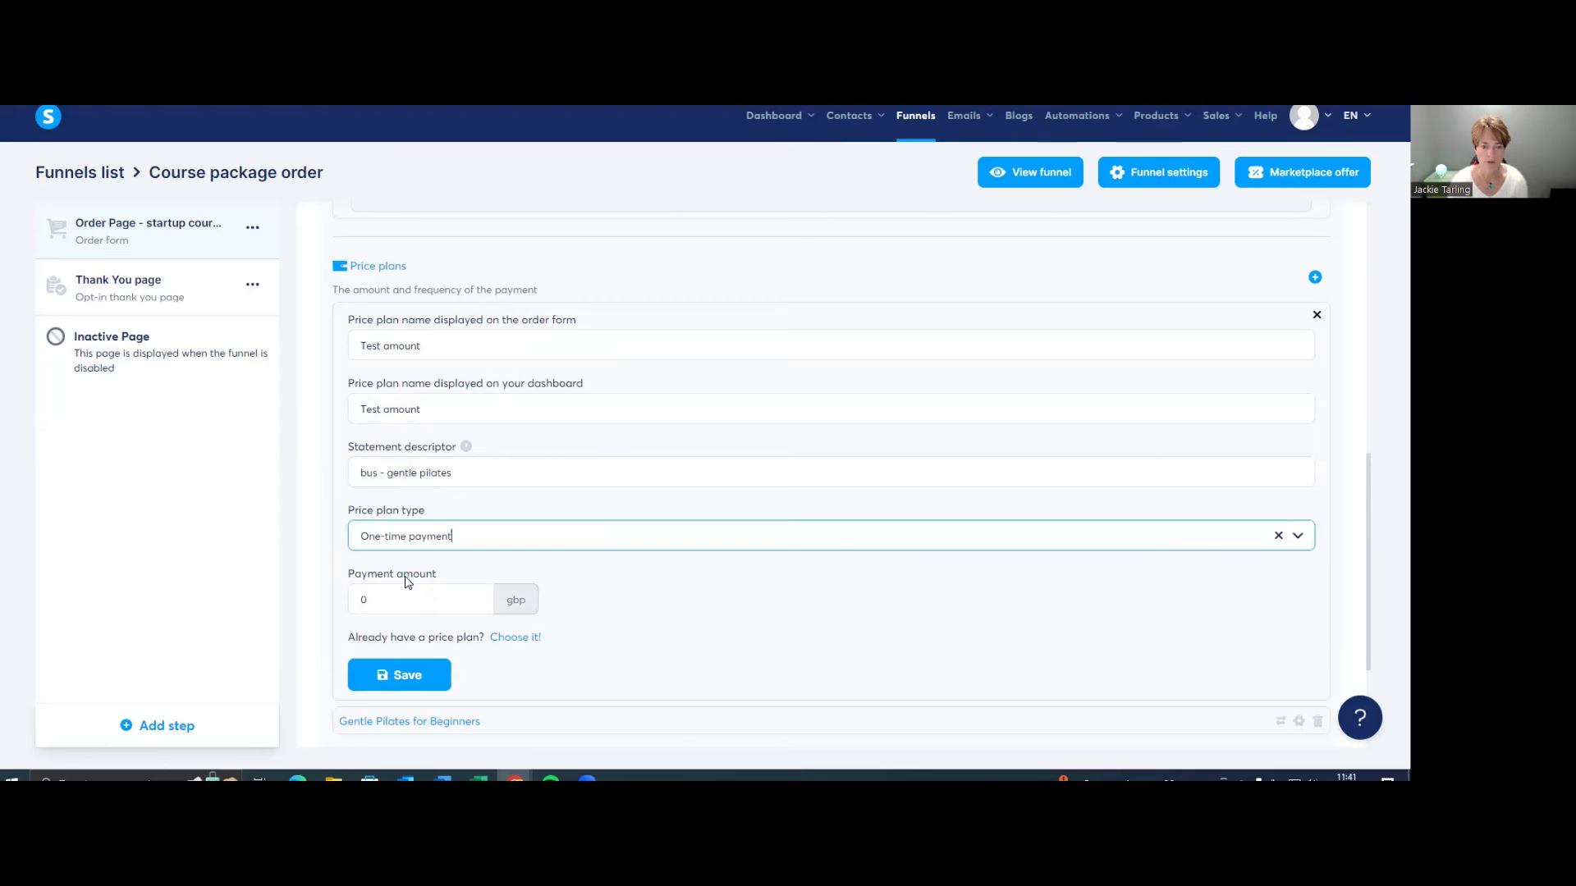
{"action": "left_click", "coordinate": [376, 598]}
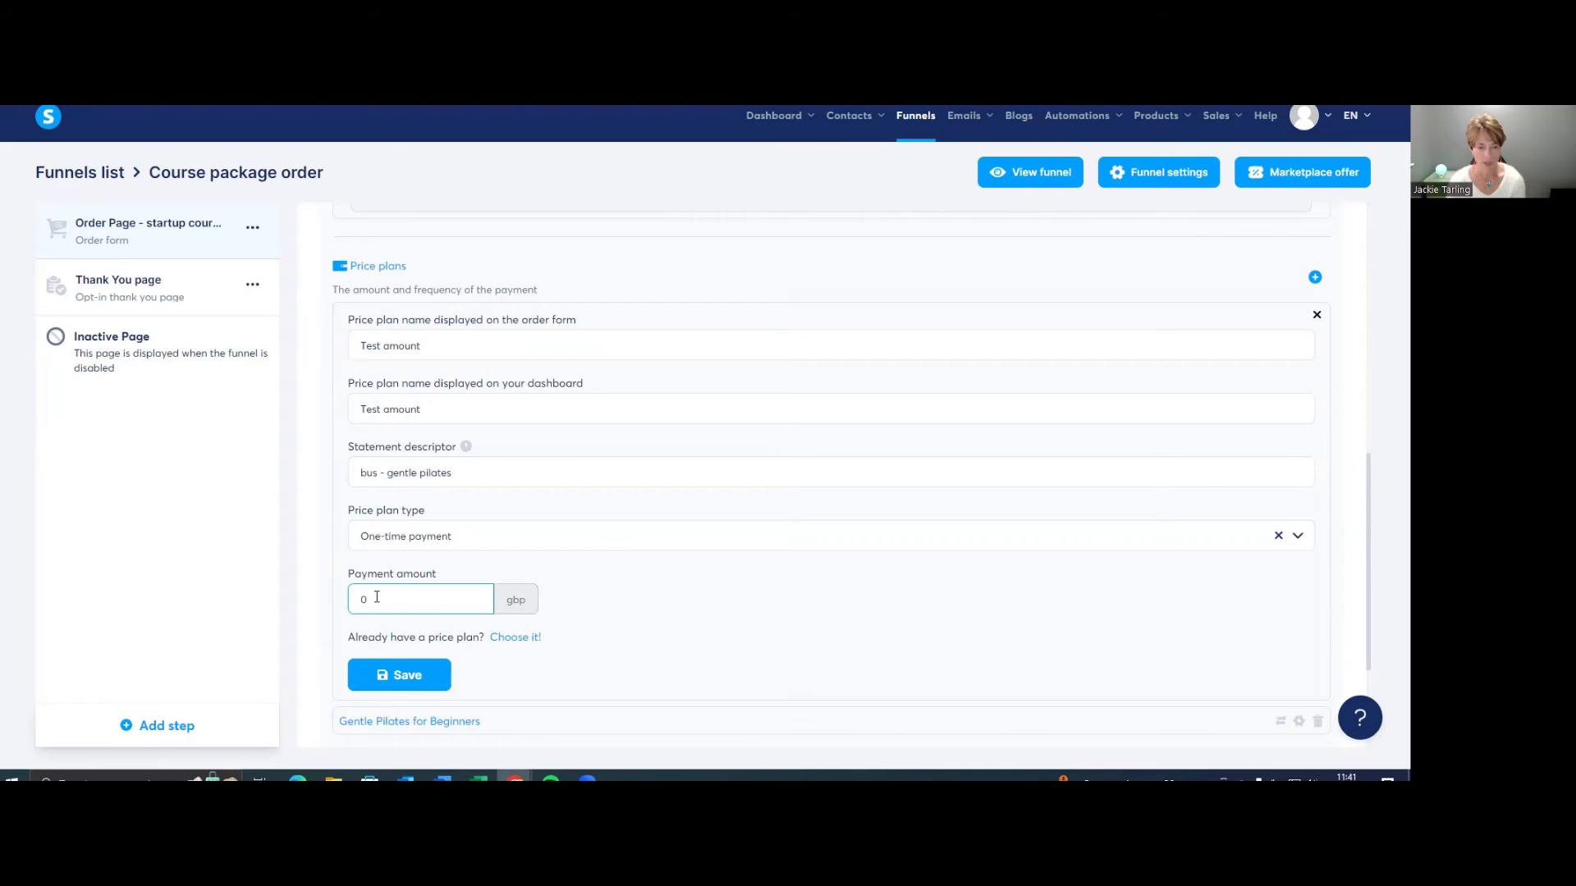
{"action": "type", "text": "1"}
{"action": "left_click", "coordinate": [419, 673]}
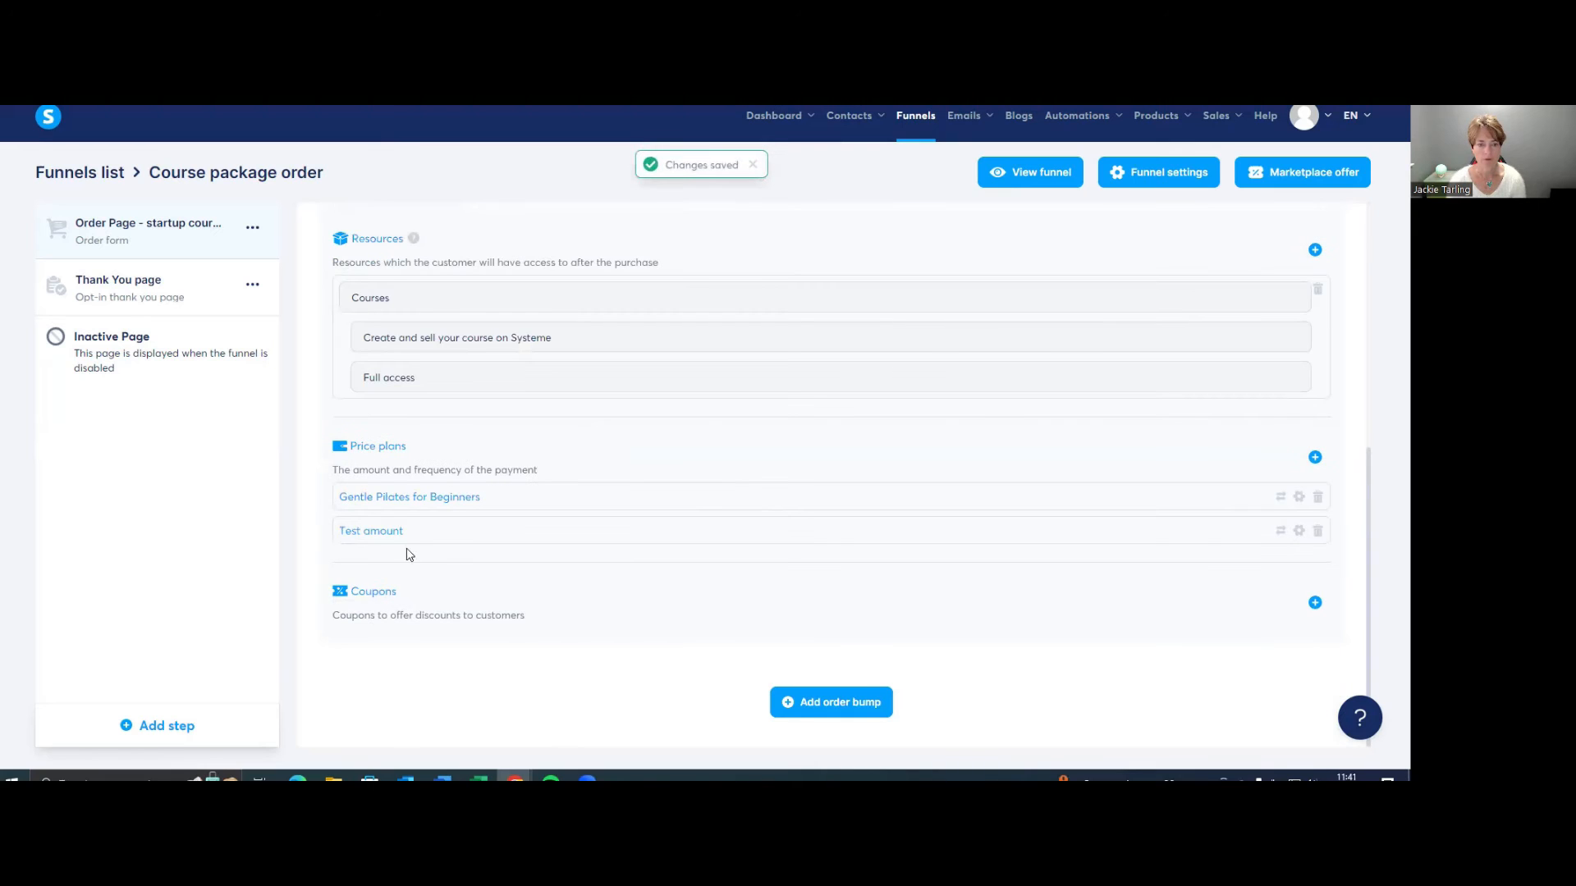
{"action": "mouse_move", "coordinate": [393, 533]}
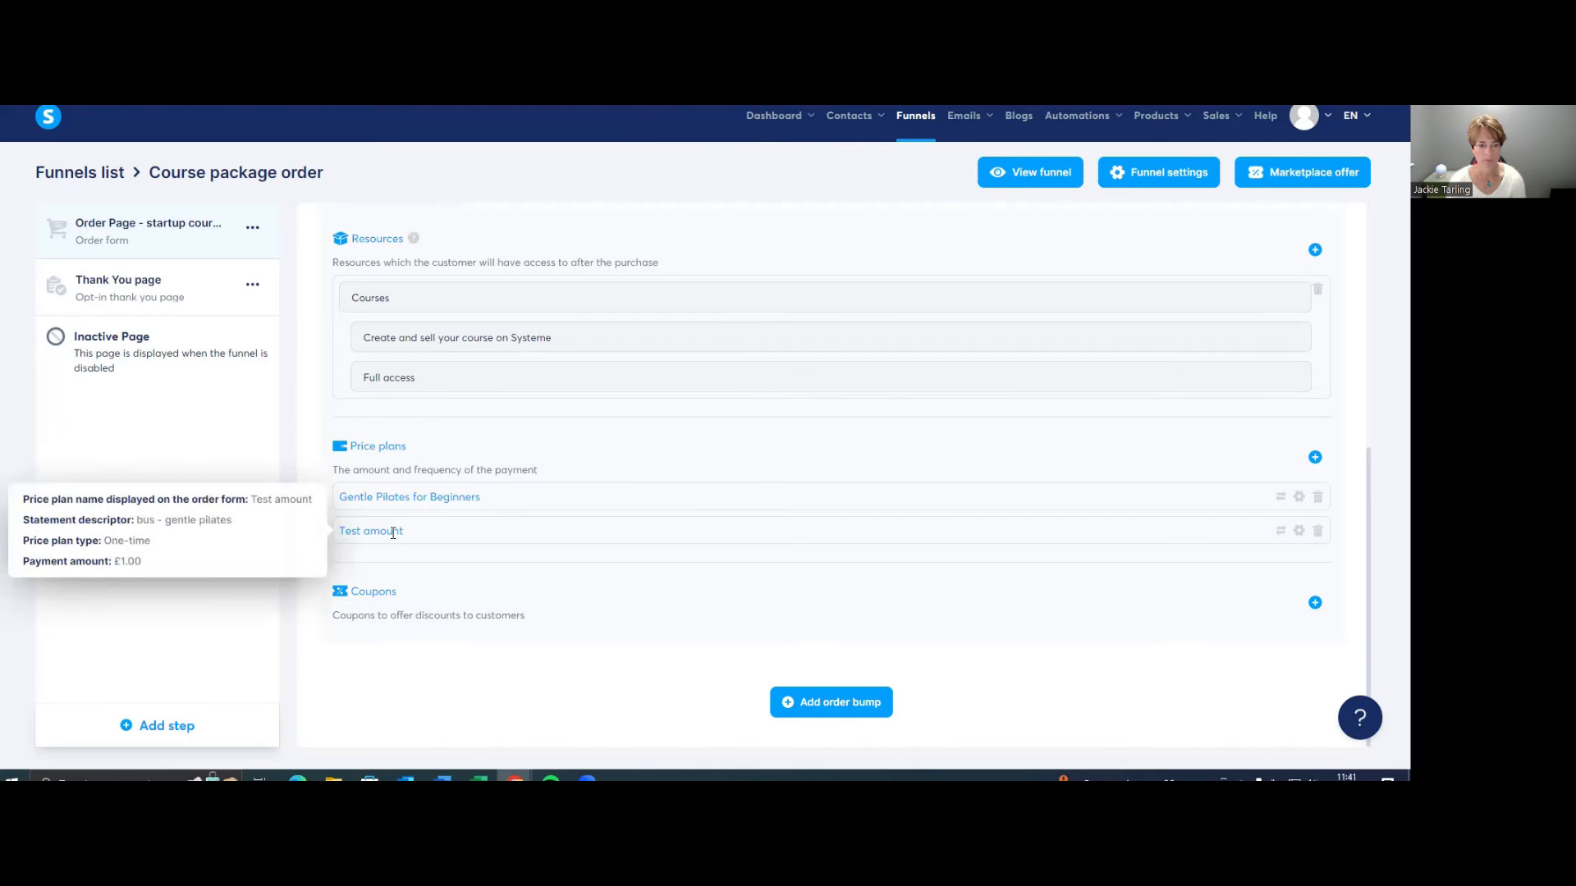